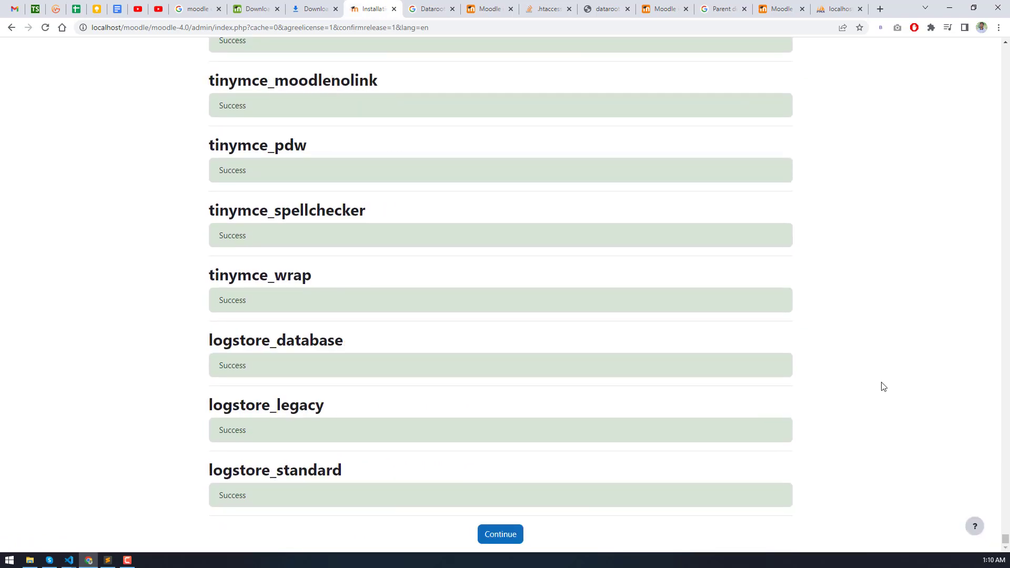
- Continue past the finished plugin installation results to the administrator account setup page
{"action": "left_click", "coordinate": [497, 536]}
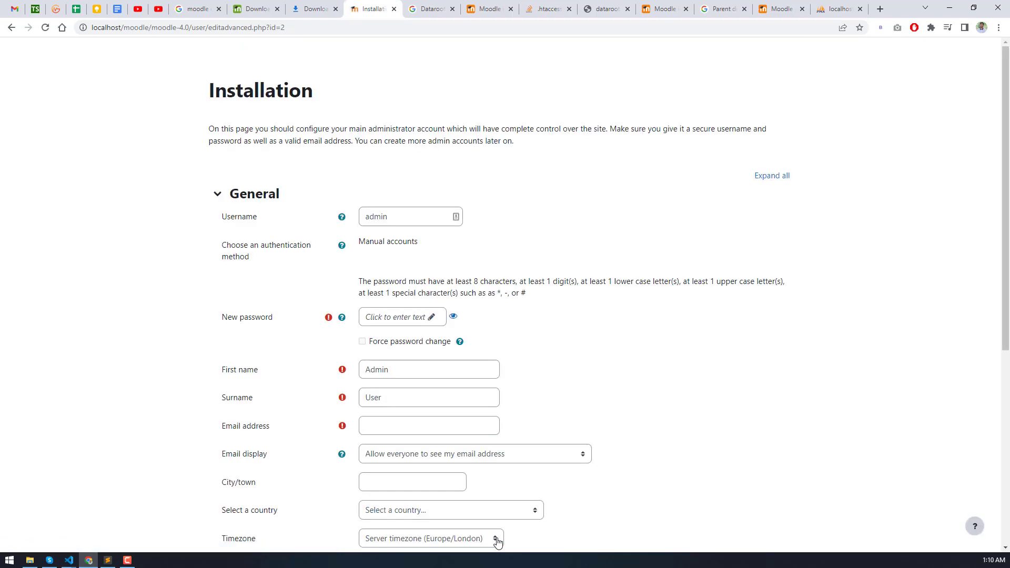
- Enter a new password for the admin account
{"action": "left_click", "coordinate": [401, 215]}
{"action": "left_click_drag", "start_coordinate": [401, 215], "coordinate": [339, 208]}
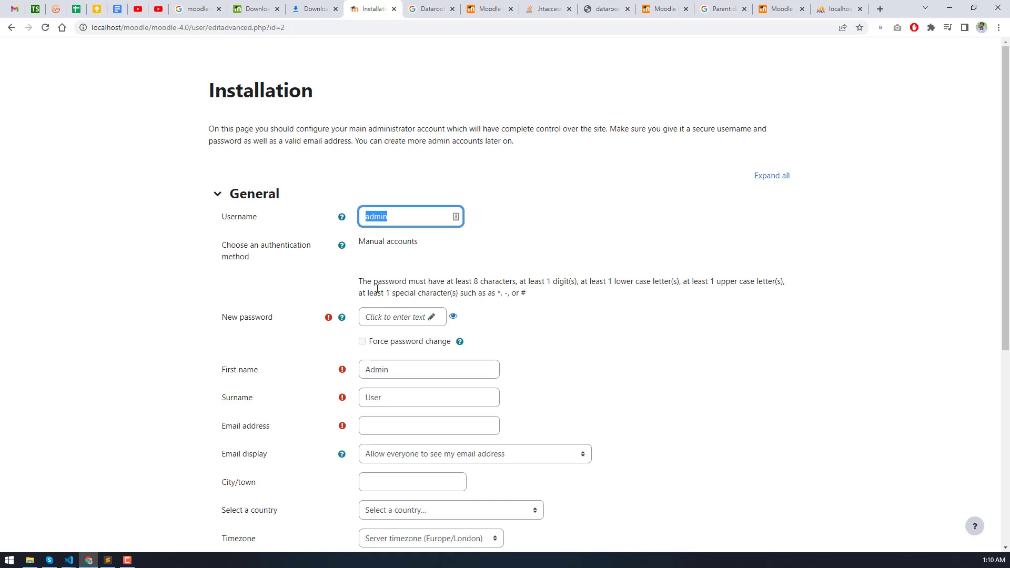
{"action": "left_click", "coordinate": [436, 322]}
{"action": "left_click_drag", "start_coordinate": [436, 323], "coordinate": [362, 321]}
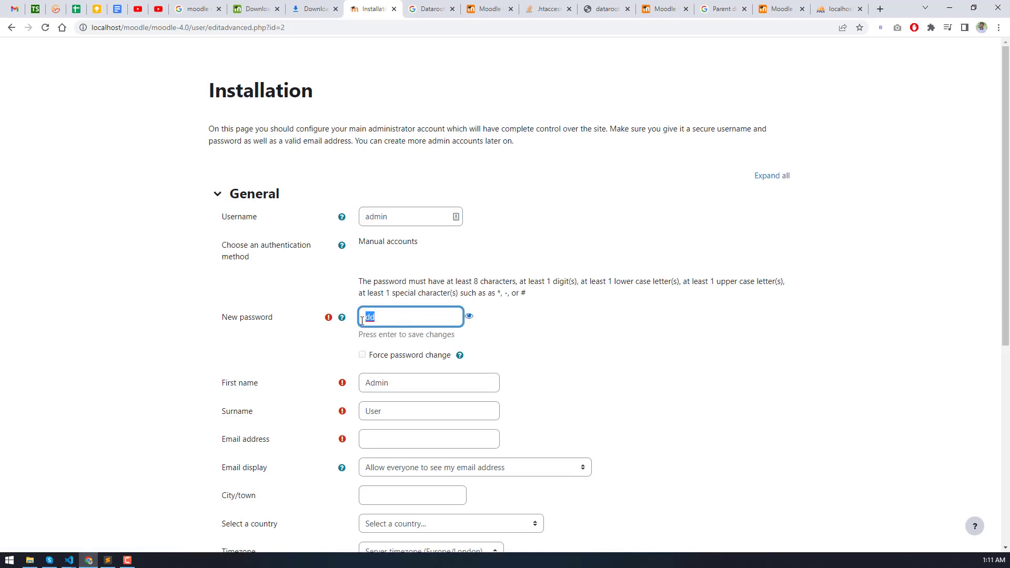
{"action": "key", "text": "ctrl+a"}
{"action": "left_click", "coordinate": [387, 362]}
- Fill in the administrator's e-mail address
{"action": "left_click", "coordinate": [388, 368]}
{"action": "scroll", "coordinate": [391, 374], "scroll_direction": "down", "scroll_amount": 1}
{"action": "left_click", "coordinate": [391, 375]}
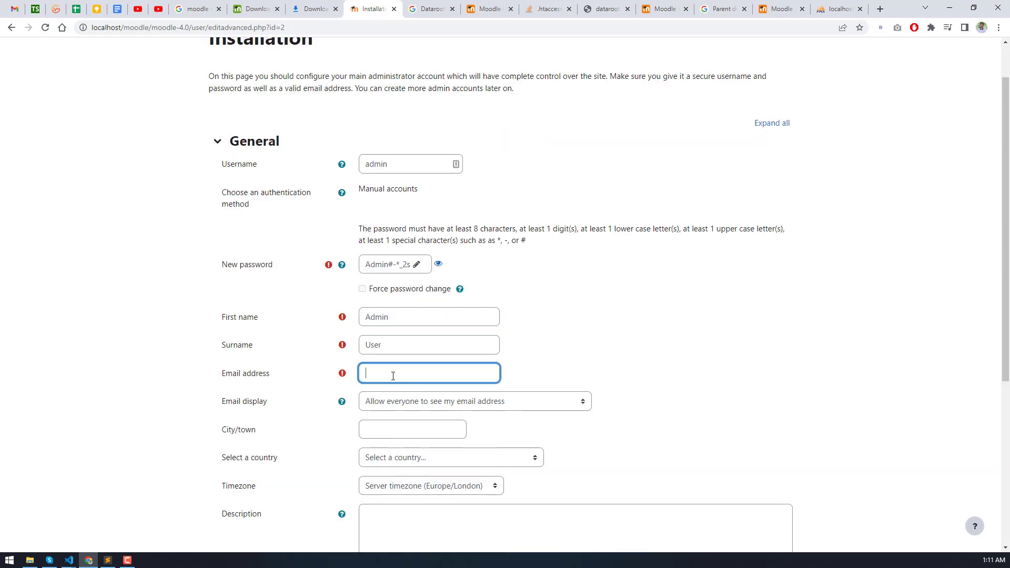
{"action": "scroll", "coordinate": [387, 380], "scroll_direction": "down", "scroll_amount": 2}
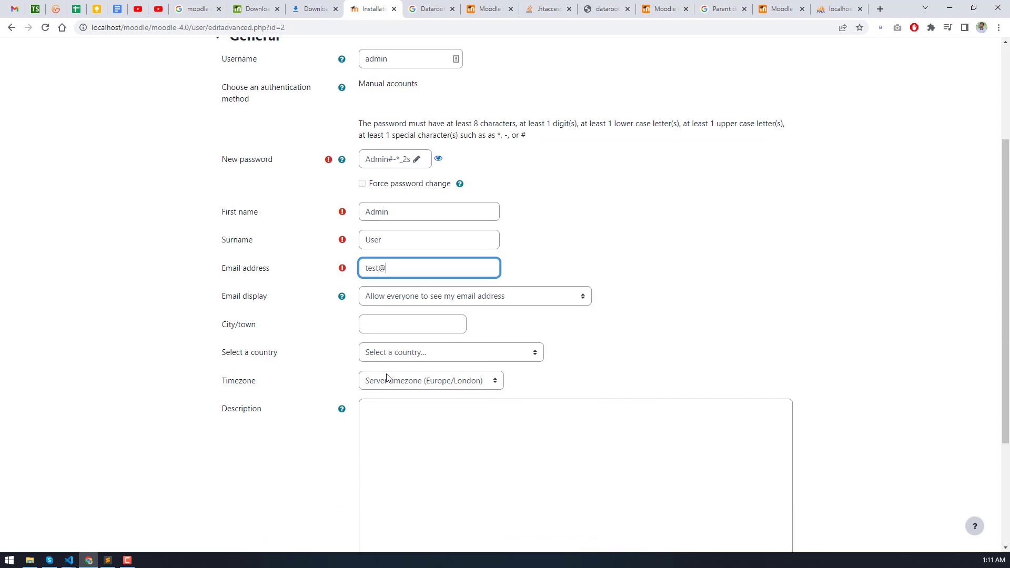
{"action": "key", "text": "ctrl+a"}
{"action": "type", "text": "test@moodle.com"}
{"action": "key", "text": "ctrl+a"}
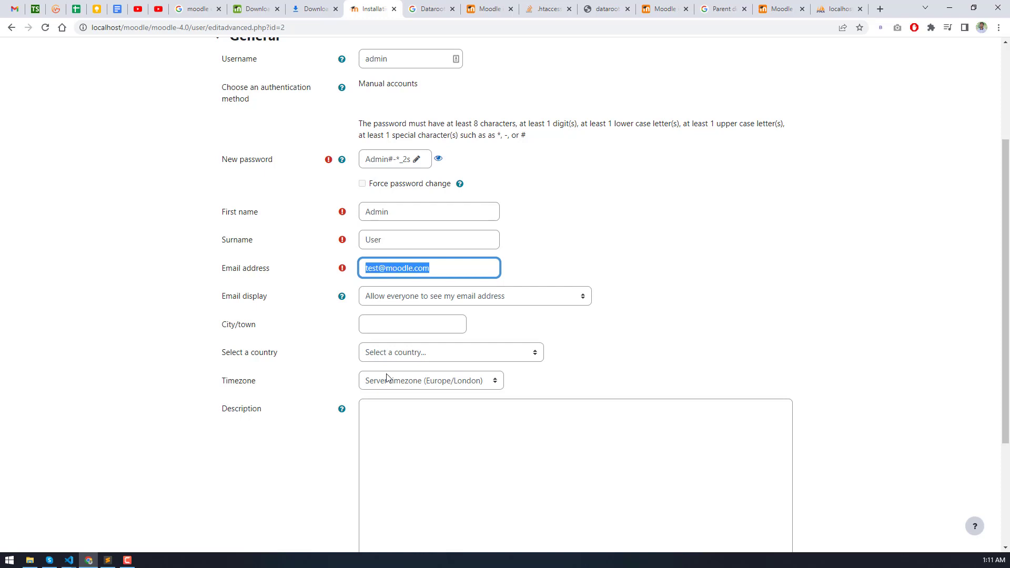
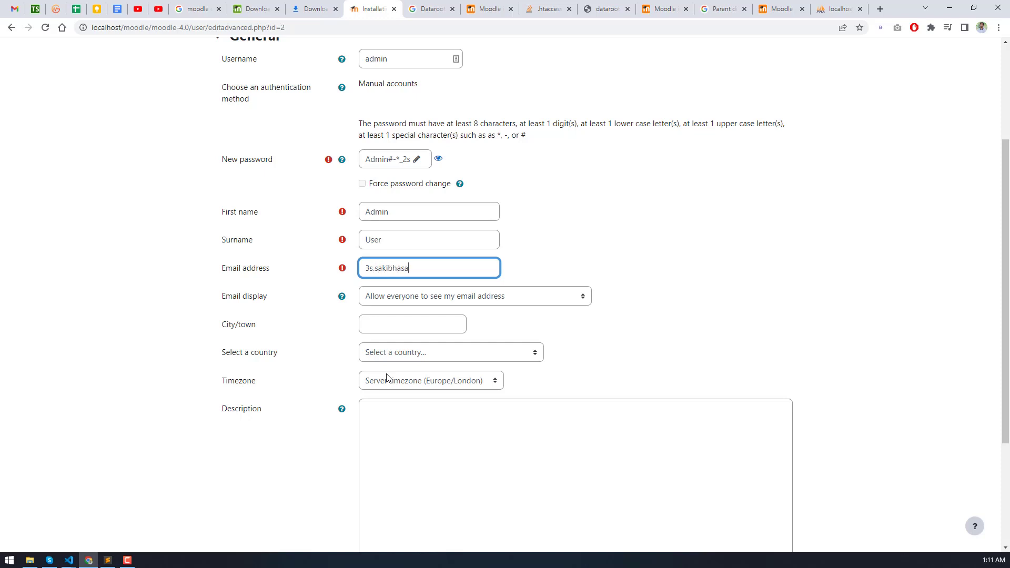
- Hide the e-mail from non-privileged users and set the country to United States
{"action": "left_click", "coordinate": [401, 298]}
{"action": "left_click", "coordinate": [402, 310]}
{"action": "left_click", "coordinate": [402, 324]}
{"action": "scroll", "coordinate": [396, 265], "scroll_direction": "down", "scroll_amount": 2}
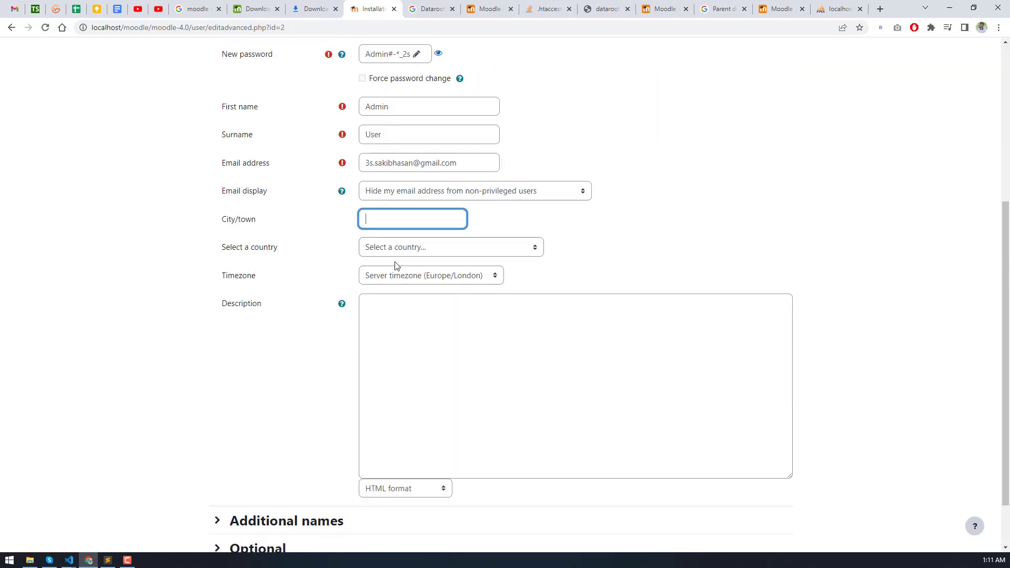
{"action": "left_click", "coordinate": [397, 248]}
{"action": "left_click", "coordinate": [397, 247]}
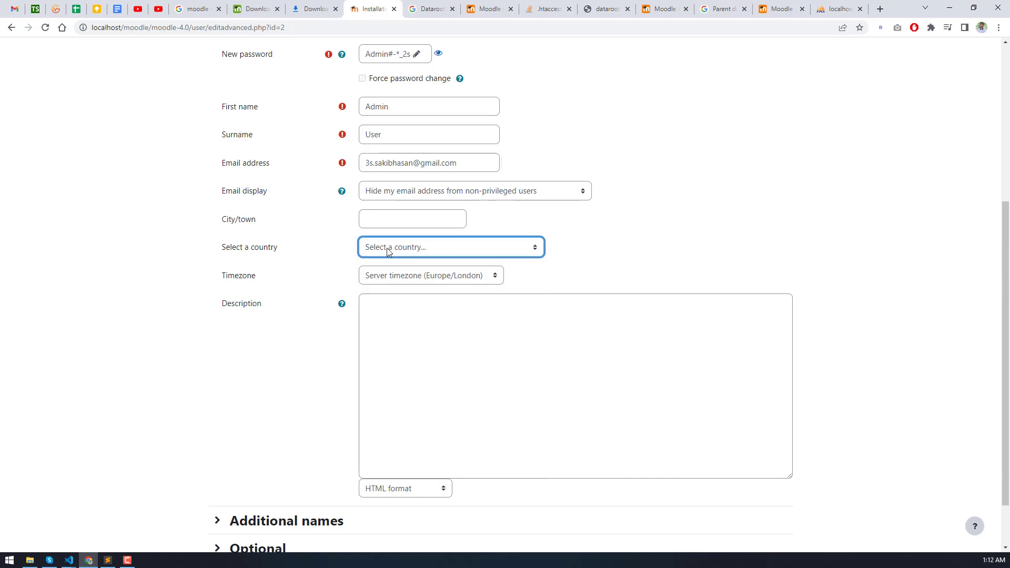
{"action": "left_click", "coordinate": [397, 247]}
{"action": "scroll", "coordinate": [418, 334], "scroll_direction": "down", "scroll_amount": 10}
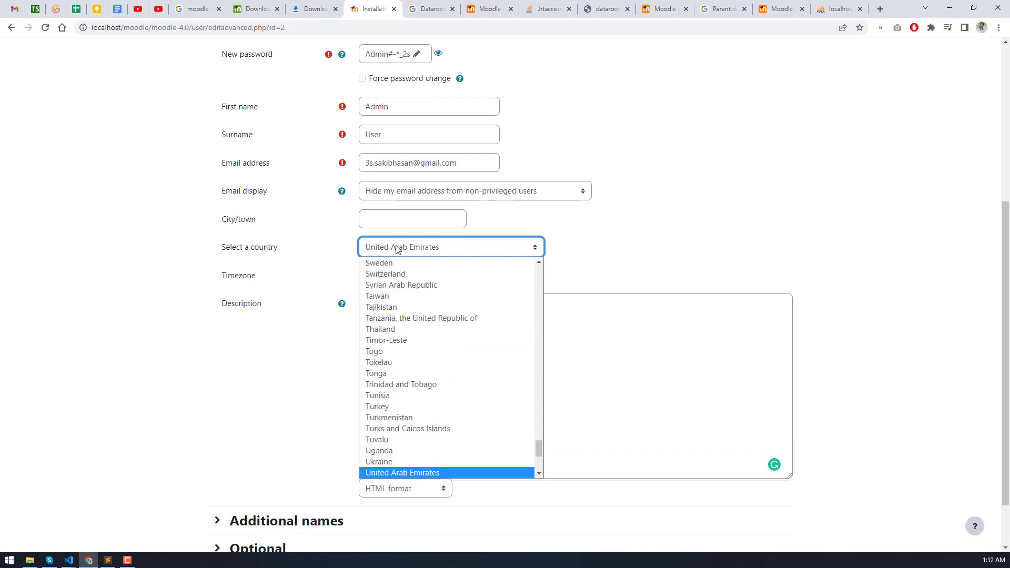
{"action": "key", "text": "Down"}
{"action": "key", "text": "Down"}
{"action": "key", "text": "Return"}
- Check the Additional names and Optional sections, then submit the administrator profile
{"action": "scroll", "coordinate": [294, 421], "scroll_direction": "down", "scroll_amount": 1}
{"action": "left_click", "coordinate": [291, 456]}
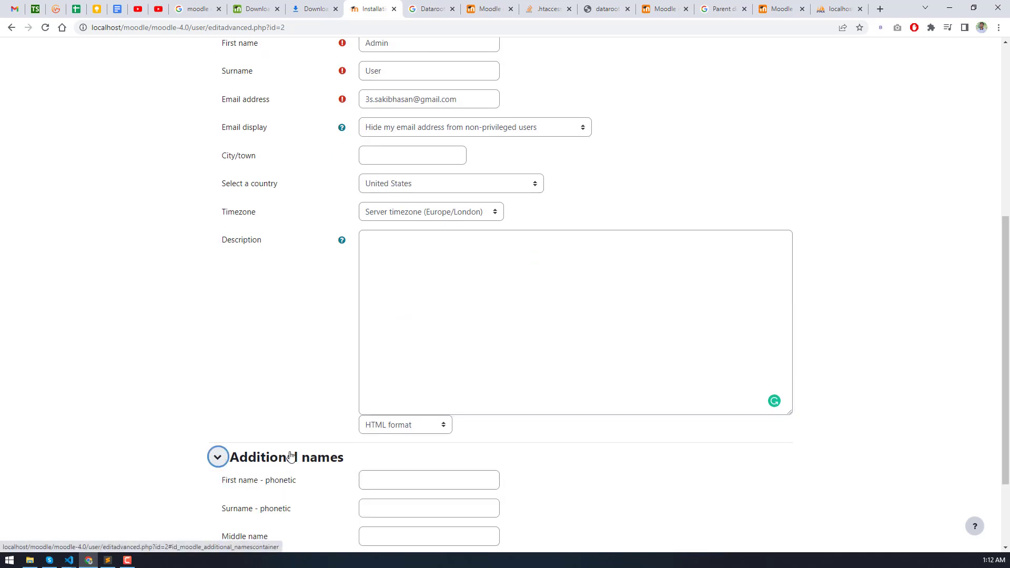
{"action": "scroll", "coordinate": [291, 456], "scroll_direction": "down", "scroll_amount": 2}
{"action": "left_click", "coordinate": [270, 485]}
{"action": "scroll", "coordinate": [270, 463], "scroll_direction": "down", "scroll_amount": 3}
{"action": "left_click", "coordinate": [276, 316]}
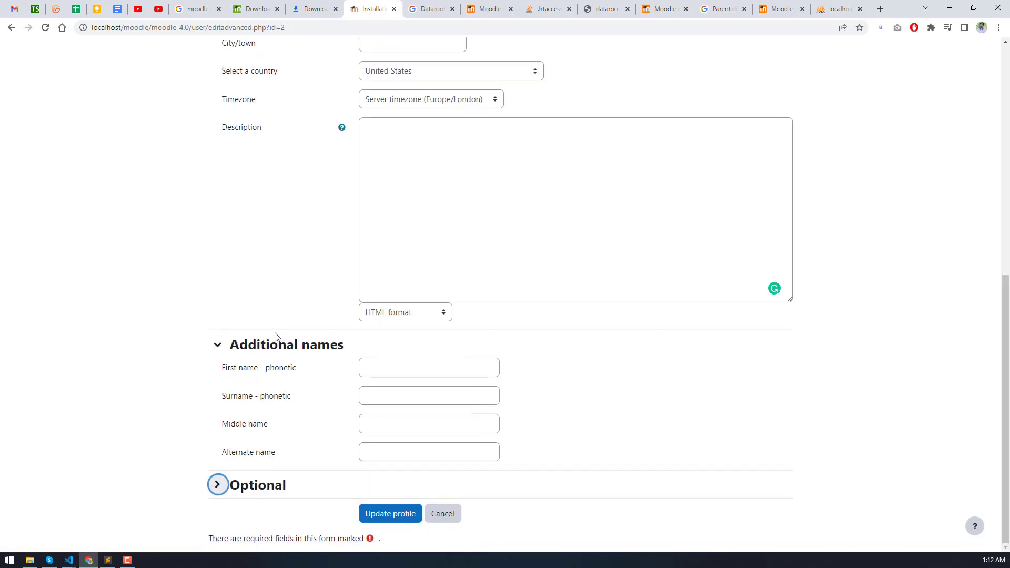
{"action": "left_click", "coordinate": [276, 339]}
{"action": "left_click", "coordinate": [389, 514]}
{"action": "left_click", "coordinate": [383, 256]}
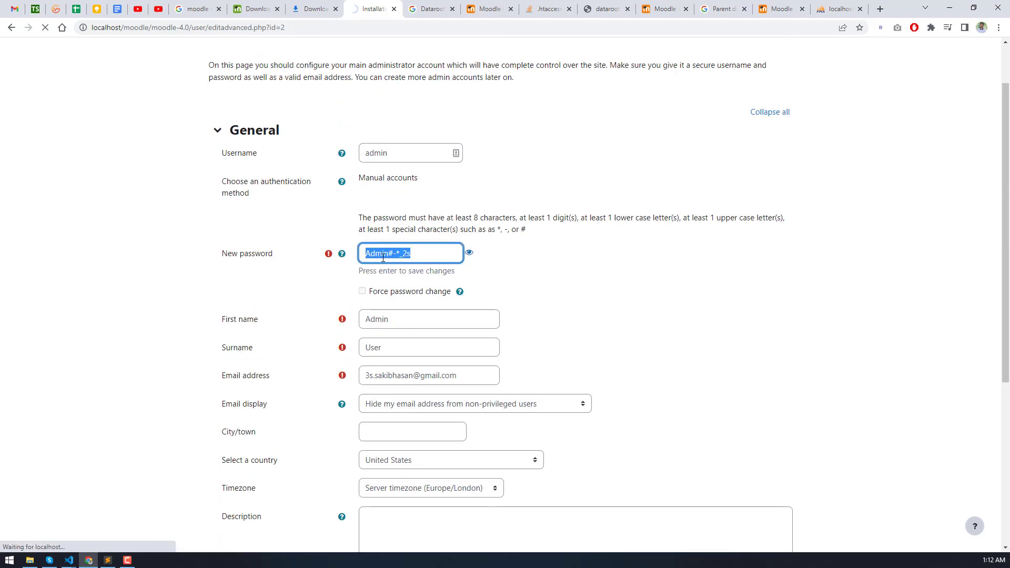
{"action": "left_click", "coordinate": [579, 295]}
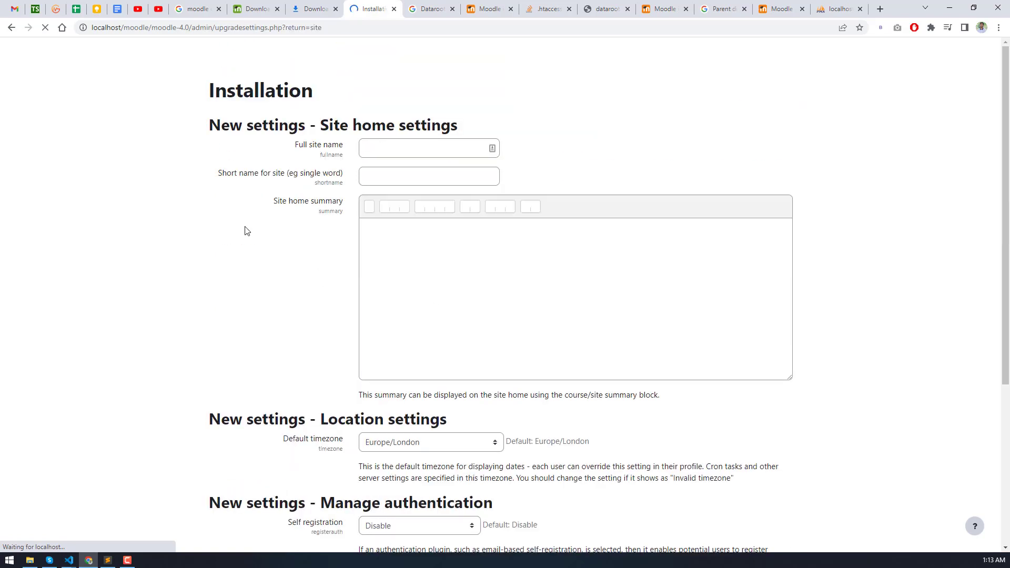
- Set the full site name to Moodle and the short name to New Site
{"action": "left_click", "coordinate": [393, 143]}
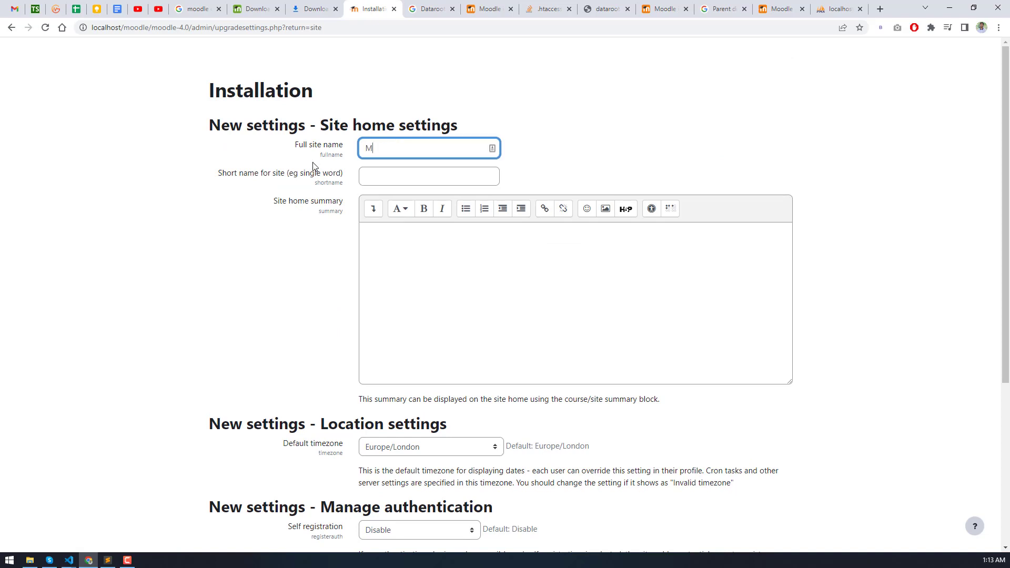
{"action": "left_click", "coordinate": [404, 182]}
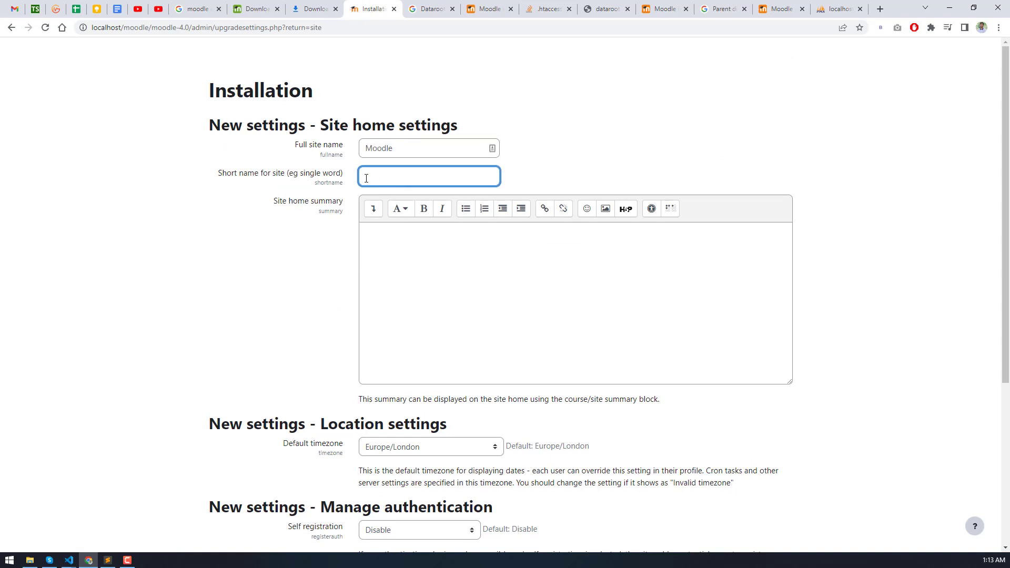
{"action": "type", "text": "New Site"}
{"action": "scroll", "coordinate": [316, 252], "scroll_direction": "down", "scroll_amount": 5}
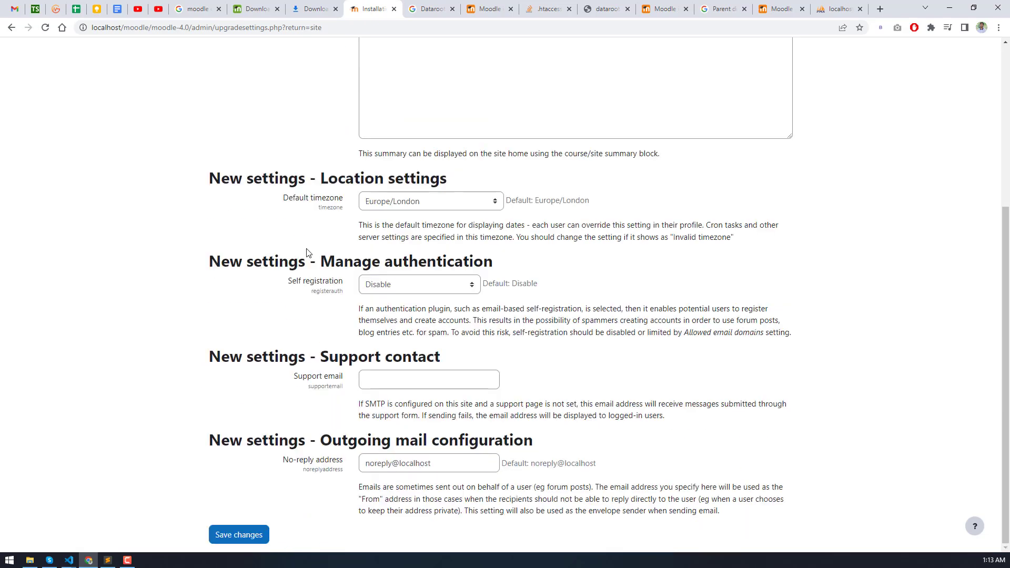
- Customize the no-reply address, save, then enter and save the required support e-mail
{"action": "left_click", "coordinate": [391, 383]}
{"action": "double_click", "coordinate": [412, 465]}
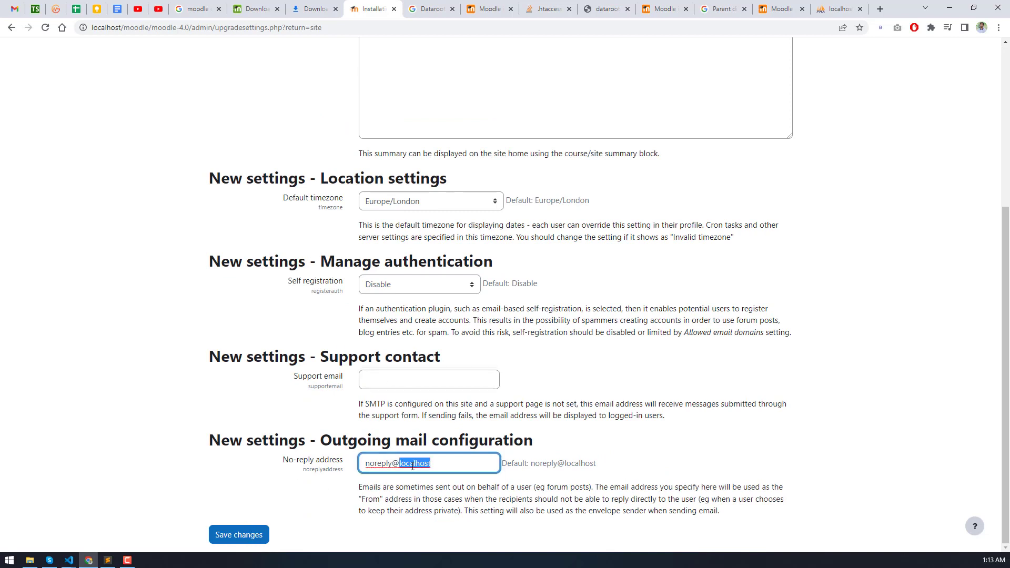
{"action": "type", "text": "sakib.com"}
{"action": "left_click", "coordinate": [253, 536]}
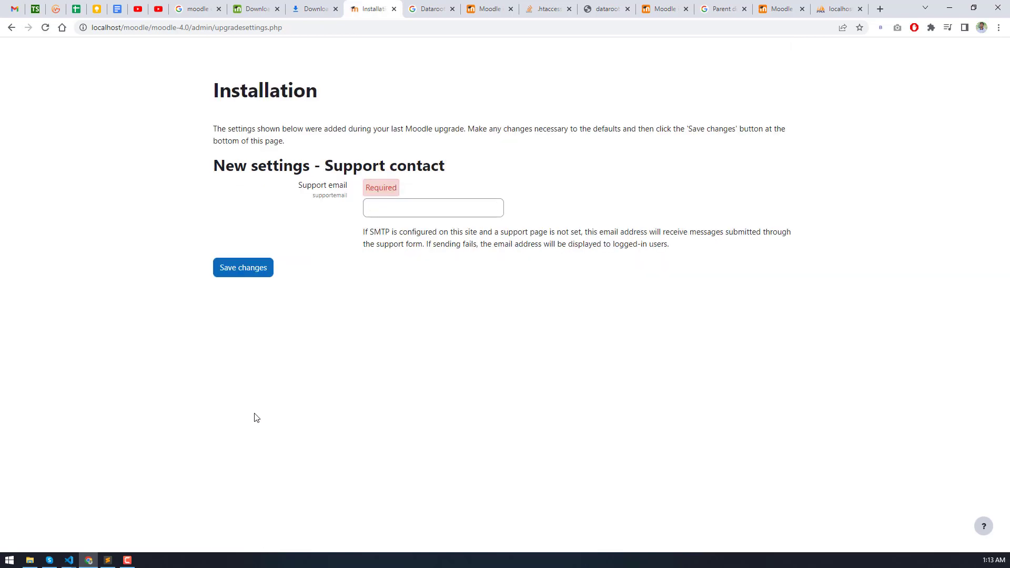
{"action": "left_click", "coordinate": [393, 215]}
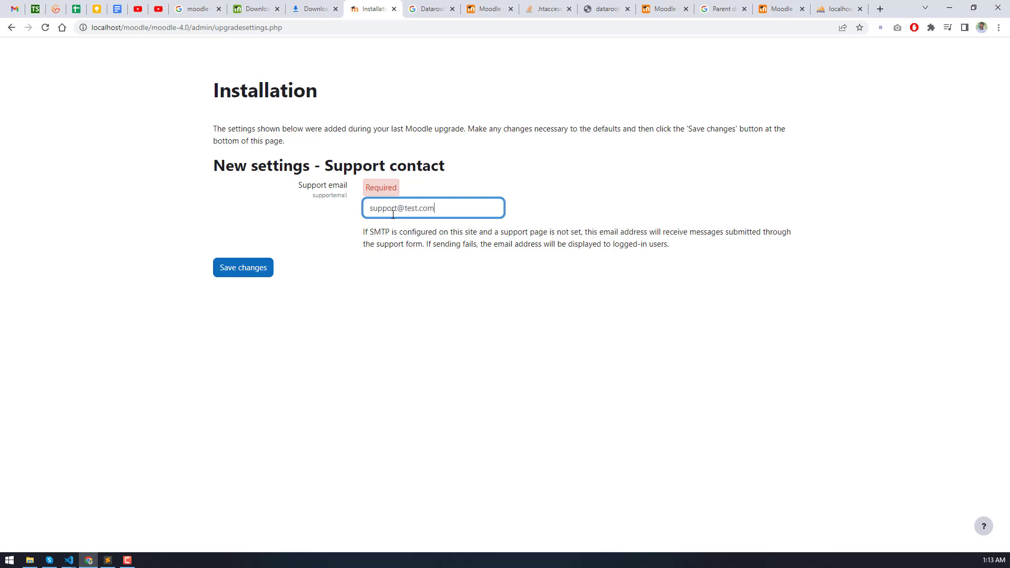
{"action": "left_click", "coordinate": [257, 268]}
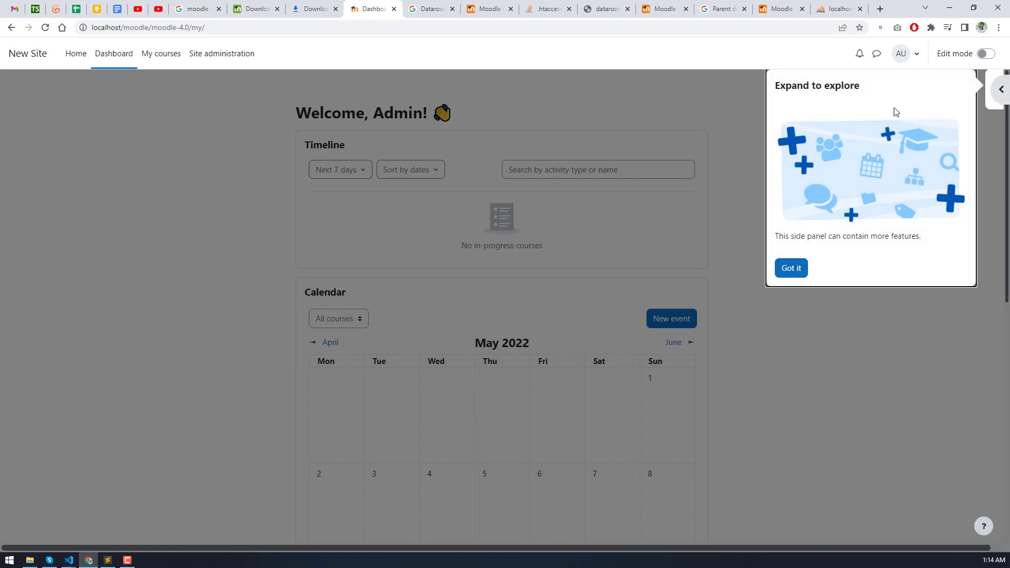
- Open and close the dashboard's right side panel
{"action": "left_click", "coordinate": [999, 88]}
{"action": "left_click", "coordinate": [995, 87]}
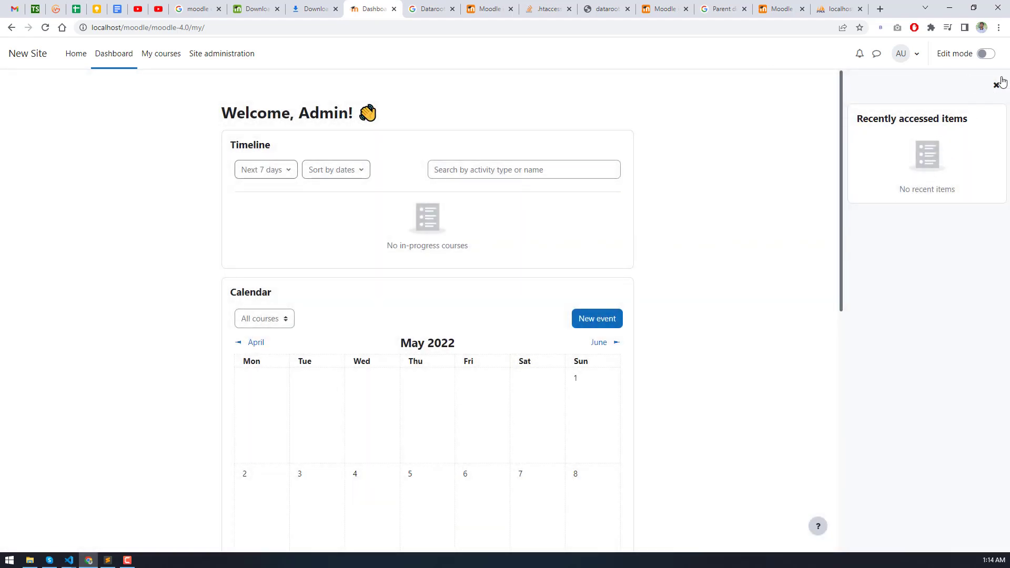
{"action": "left_click", "coordinate": [996, 85]}
{"action": "left_click", "coordinate": [998, 91]}
{"action": "left_click", "coordinate": [997, 88]}
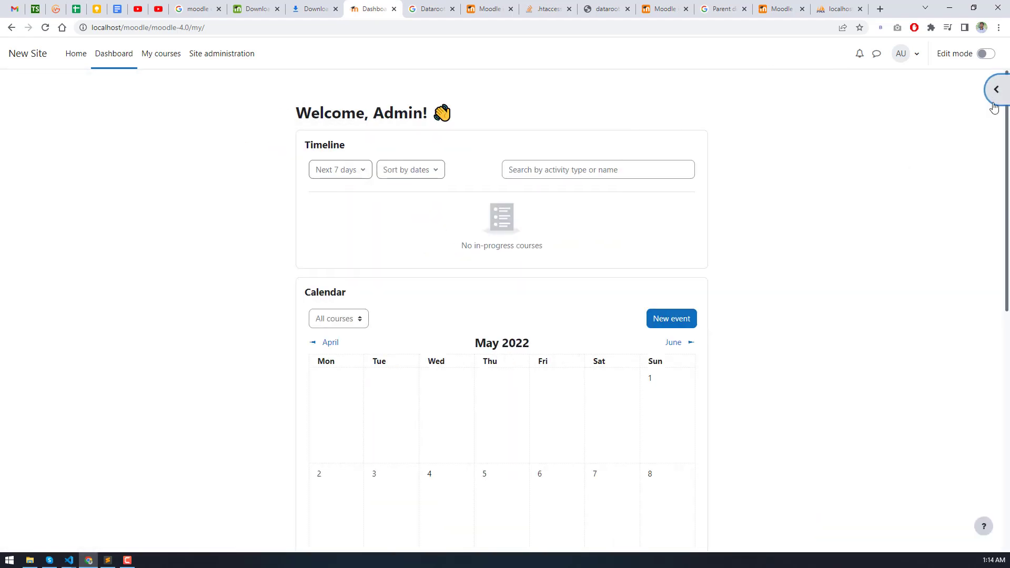
- Toggle Edit mode on and off, then dismiss the side-panel tour message
{"action": "left_click", "coordinate": [987, 55]}
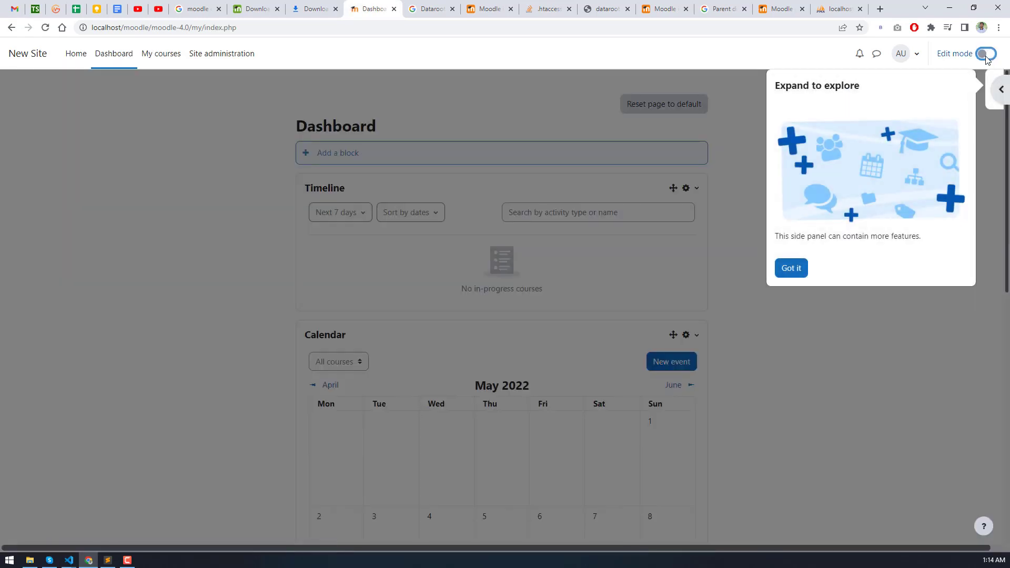
{"action": "left_click", "coordinate": [986, 55]}
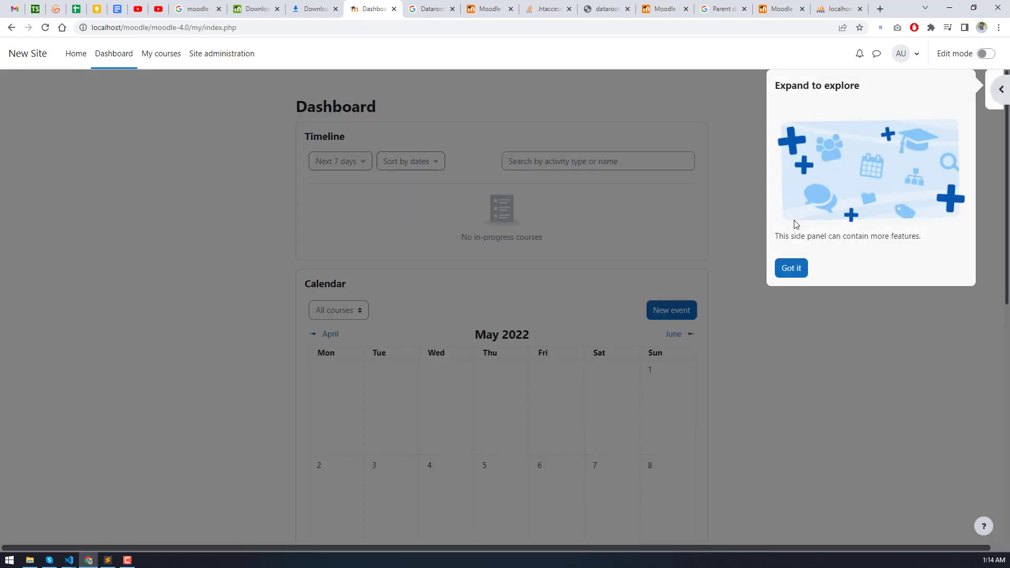
{"action": "left_click", "coordinate": [789, 268]}
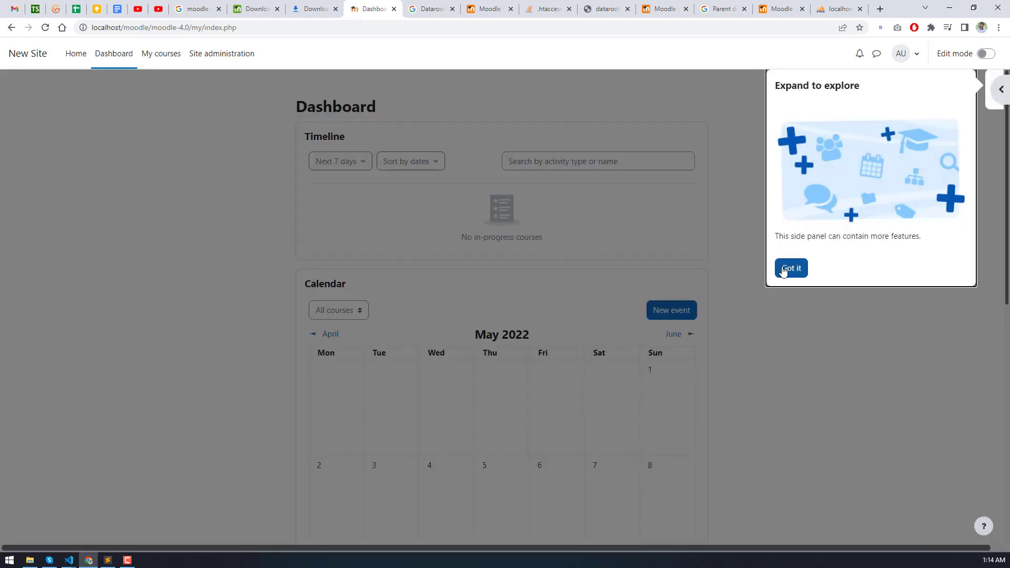
{"action": "scroll", "coordinate": [781, 272], "scroll_direction": "down", "scroll_amount": 4}
{"action": "scroll", "coordinate": [620, 277], "scroll_direction": "down", "scroll_amount": 5}
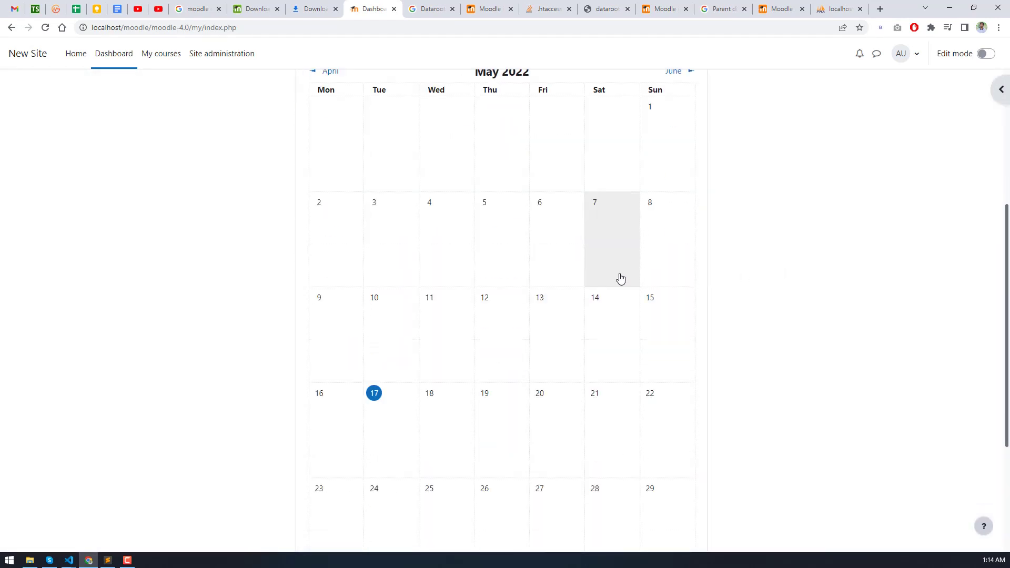
{"action": "scroll", "coordinate": [419, 283], "scroll_direction": "up", "scroll_amount": 9}
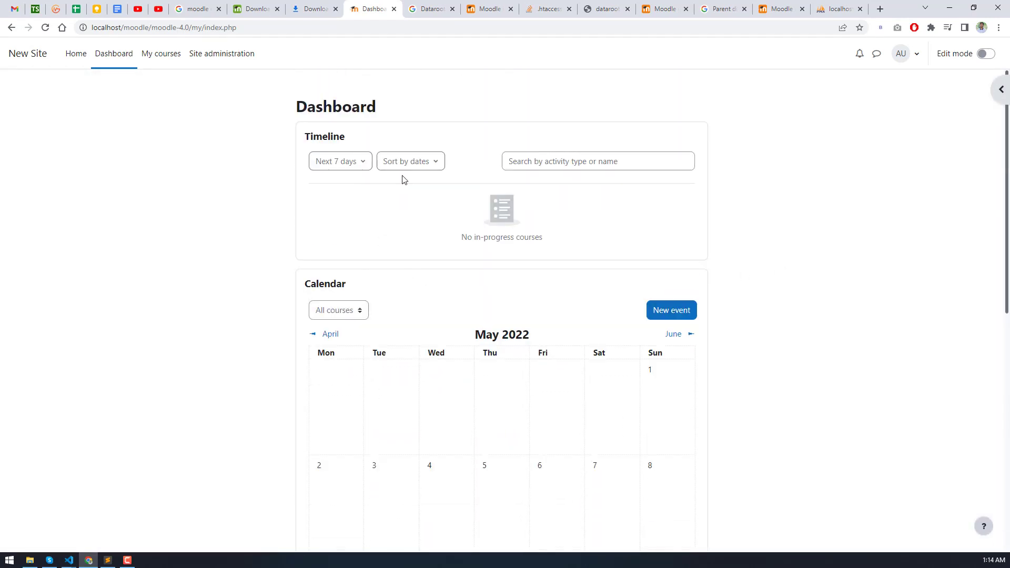
{"action": "left_click", "coordinate": [76, 58]}
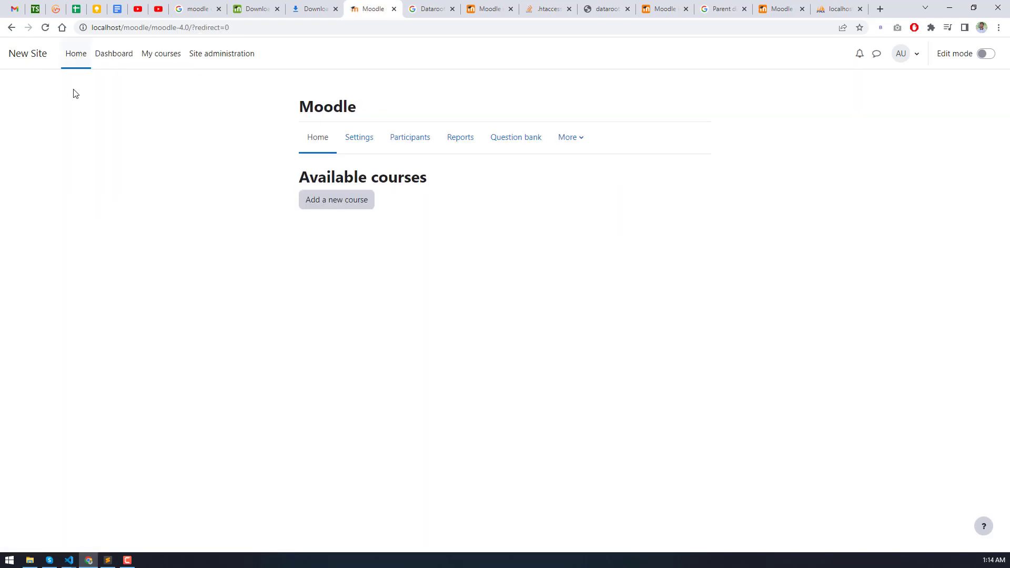
{"action": "left_click", "coordinate": [356, 138]}
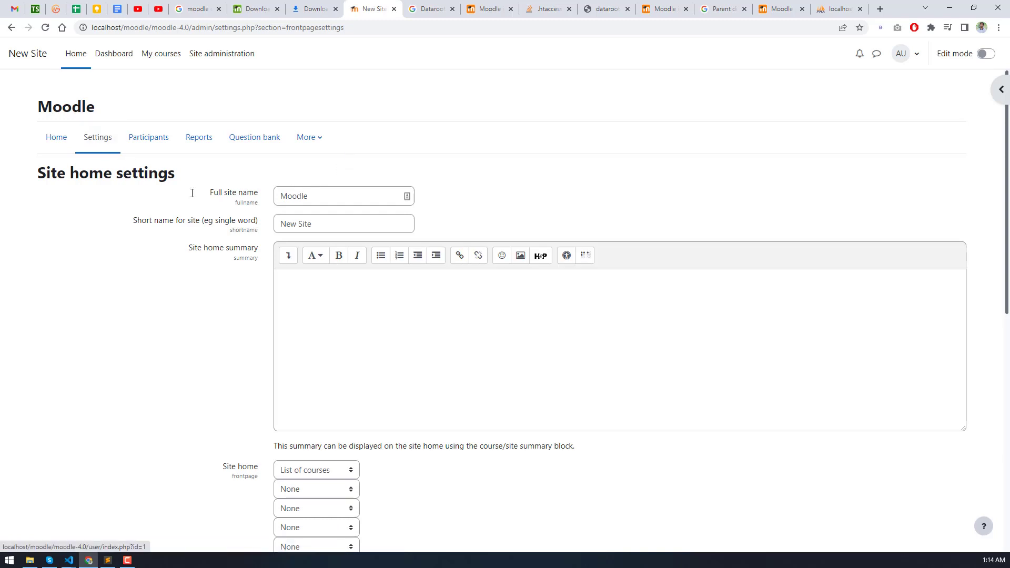
{"action": "scroll", "coordinate": [293, 225], "scroll_direction": "down", "scroll_amount": 7}
{"action": "scroll", "coordinate": [293, 221], "scroll_direction": "up", "scroll_amount": 7}
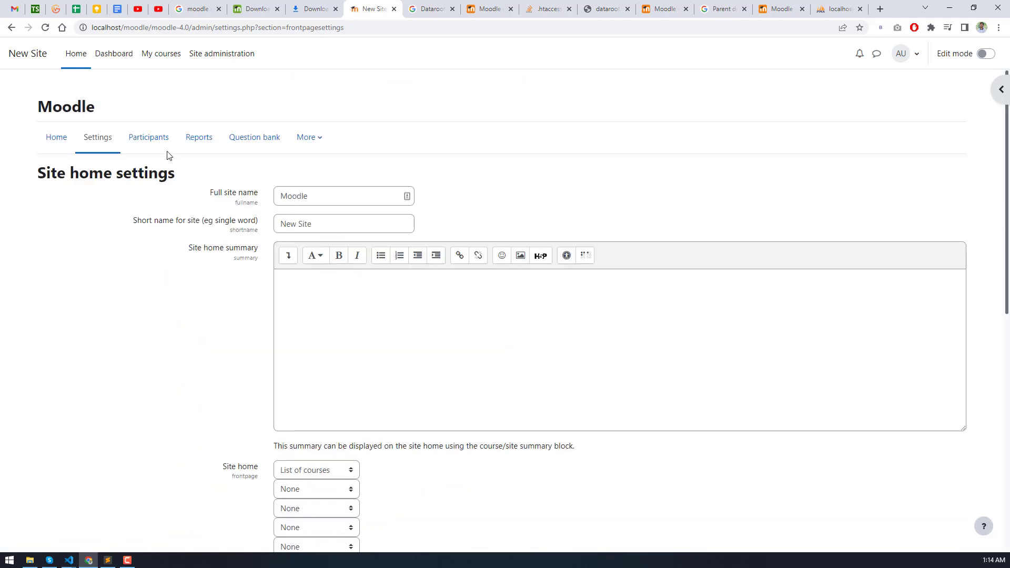
{"action": "left_click", "coordinate": [142, 139]}
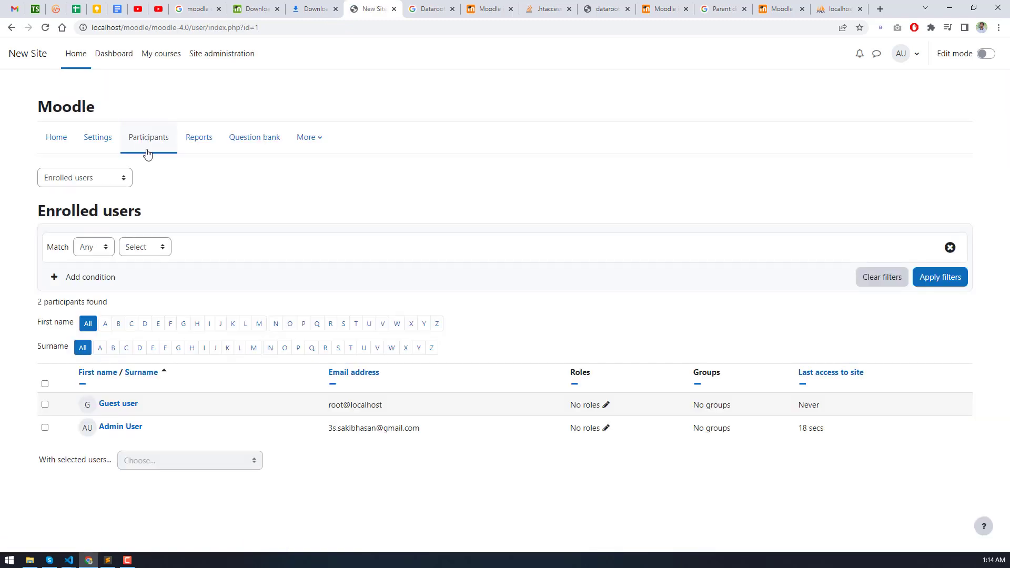
{"action": "left_click", "coordinate": [205, 141]}
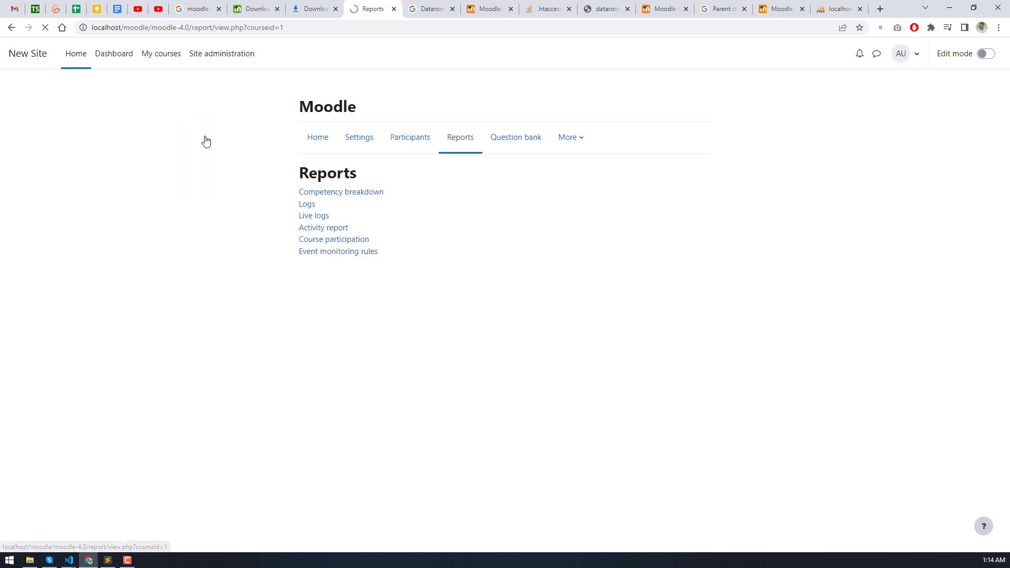
{"action": "left_click", "coordinate": [530, 145]}
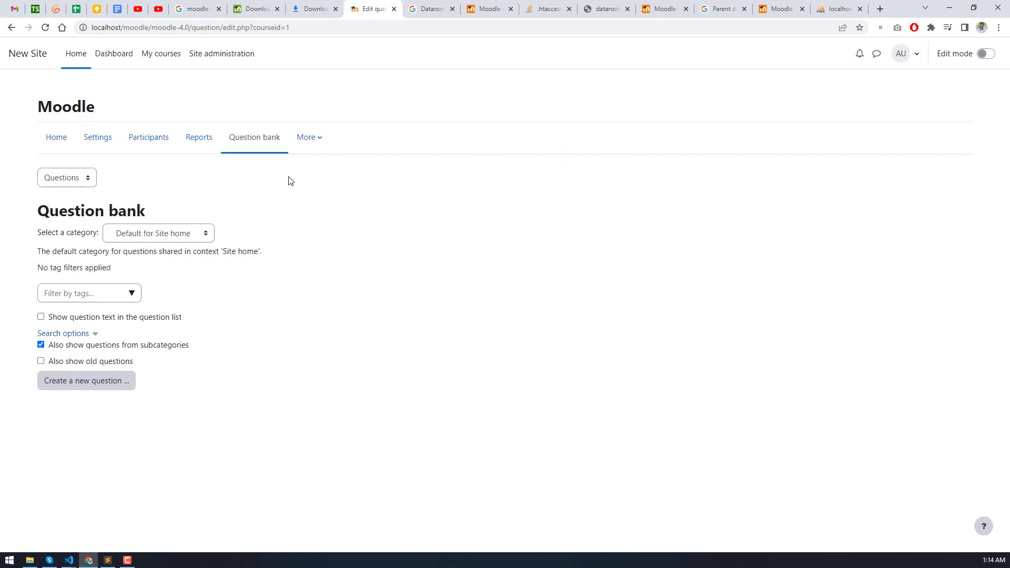
{"action": "left_click", "coordinate": [305, 136]}
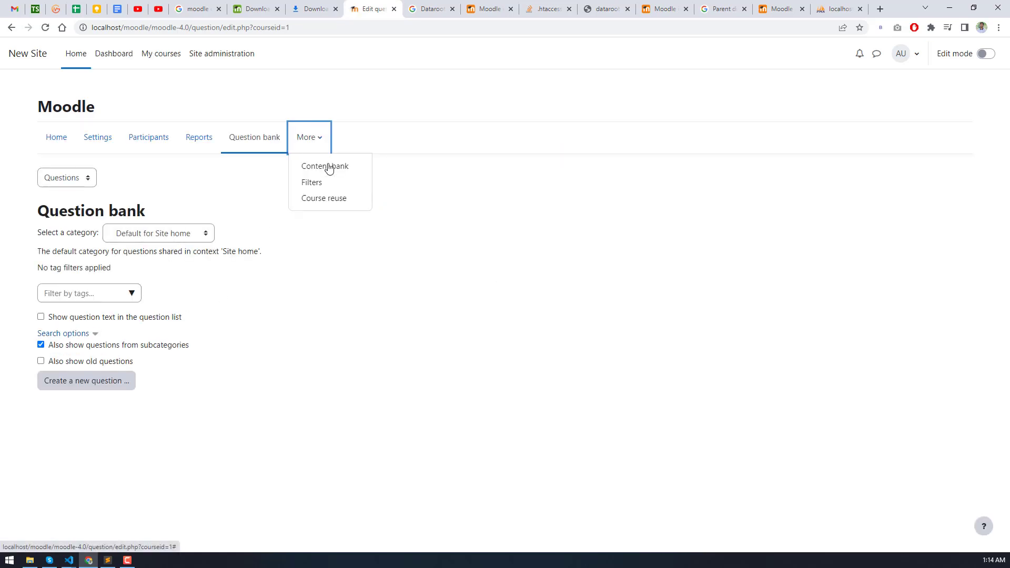
{"action": "left_click", "coordinate": [124, 60]}
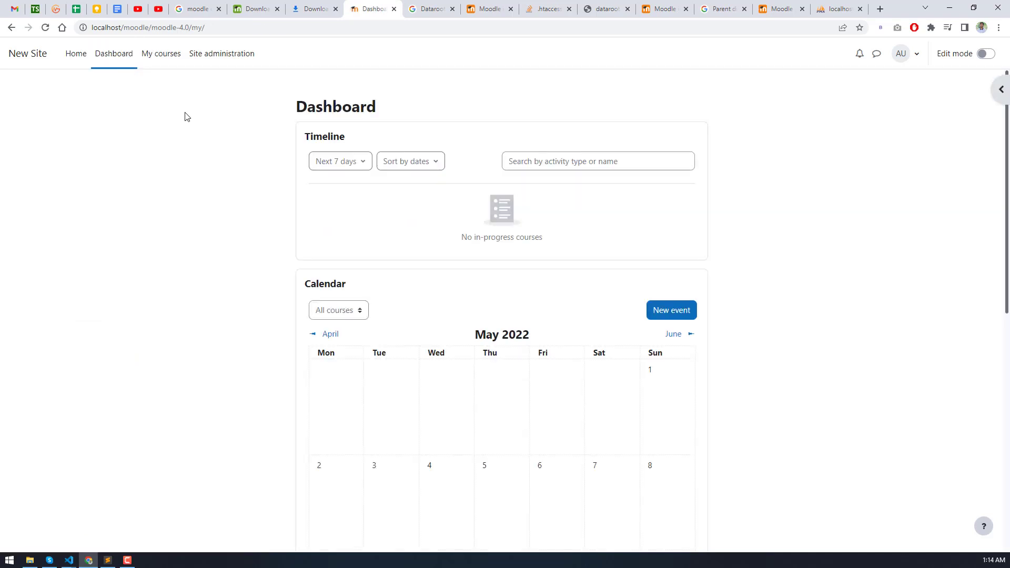
{"action": "left_click", "coordinate": [562, 167]}
{"action": "left_click", "coordinate": [330, 316]}
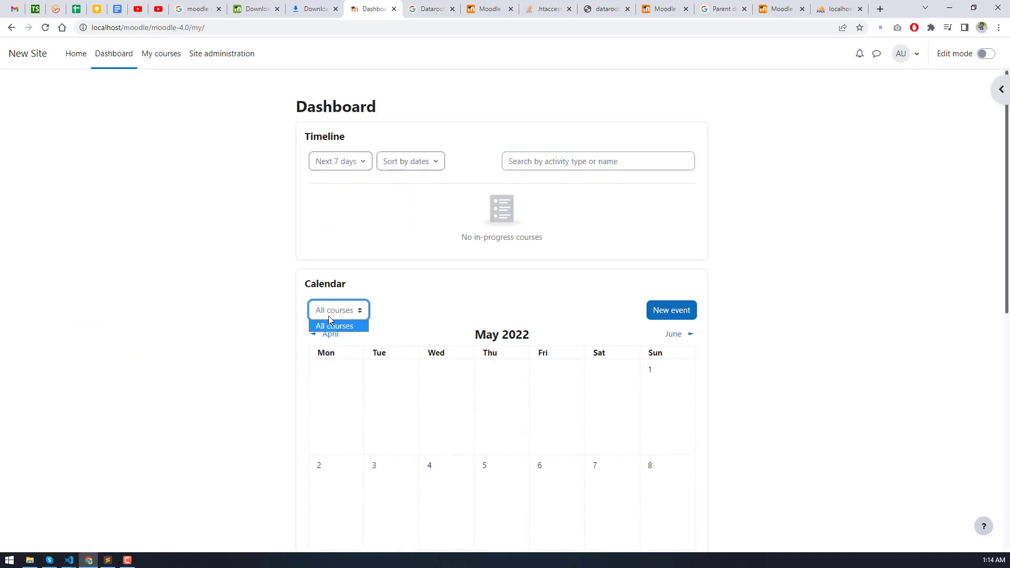
{"action": "left_click", "coordinate": [330, 324]}
{"action": "left_click", "coordinate": [555, 284]}
{"action": "scroll", "coordinate": [553, 284], "scroll_direction": "down", "scroll_amount": 8}
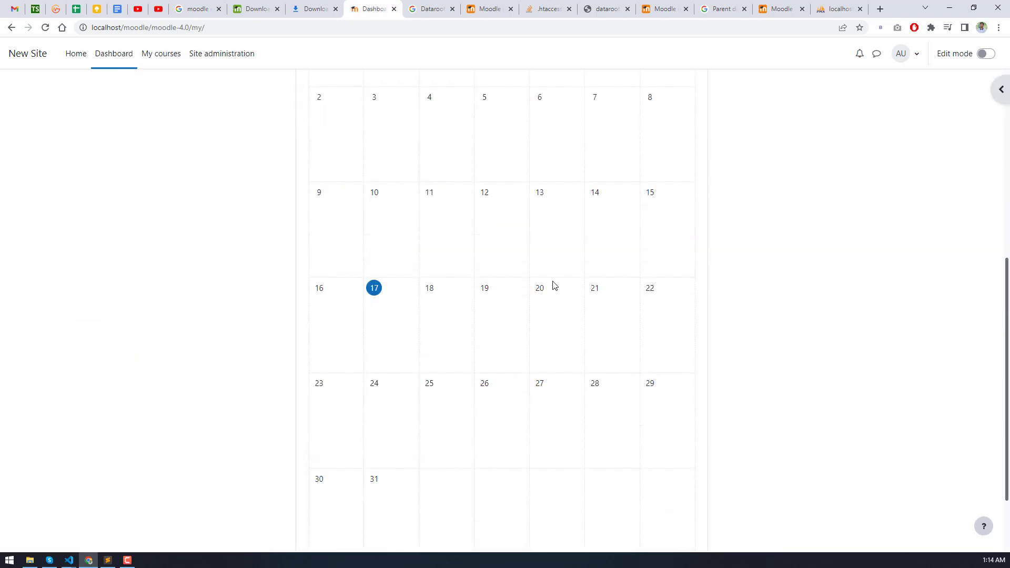
{"action": "scroll", "coordinate": [552, 287], "scroll_direction": "up", "scroll_amount": 8}
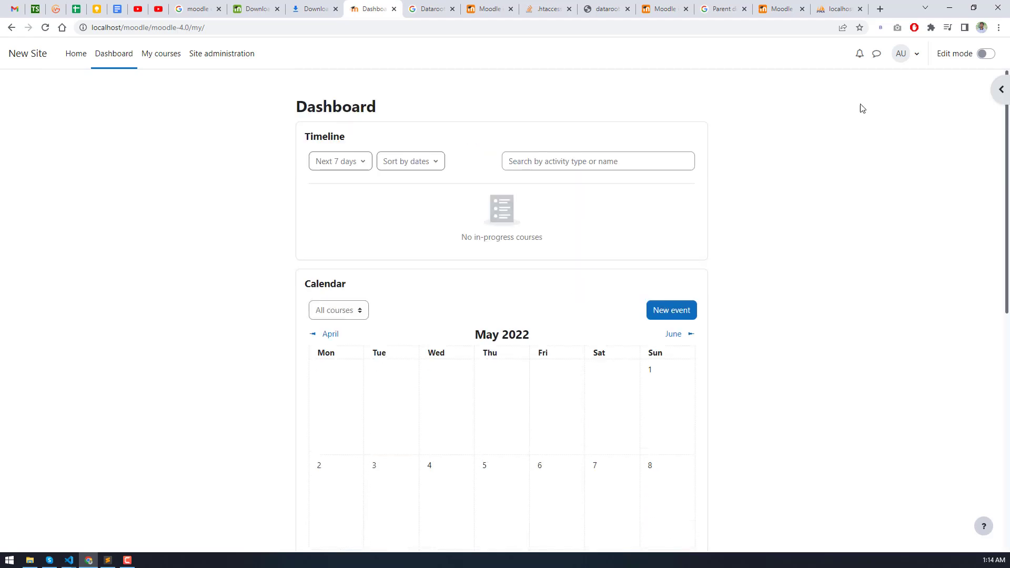
{"action": "left_click", "coordinate": [903, 59]}
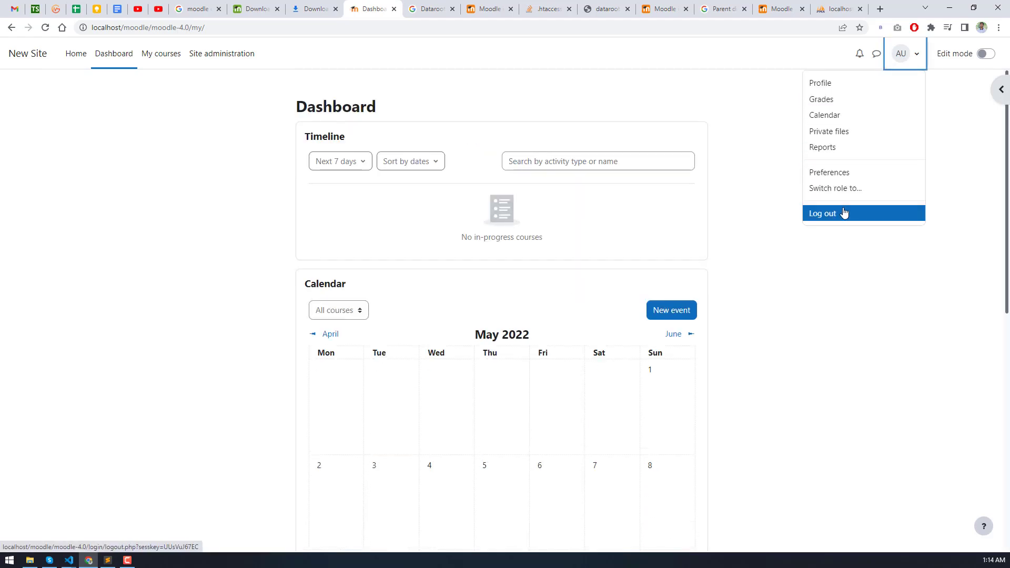
{"action": "left_click", "coordinate": [875, 54]}
{"action": "left_click", "coordinate": [866, 54]}
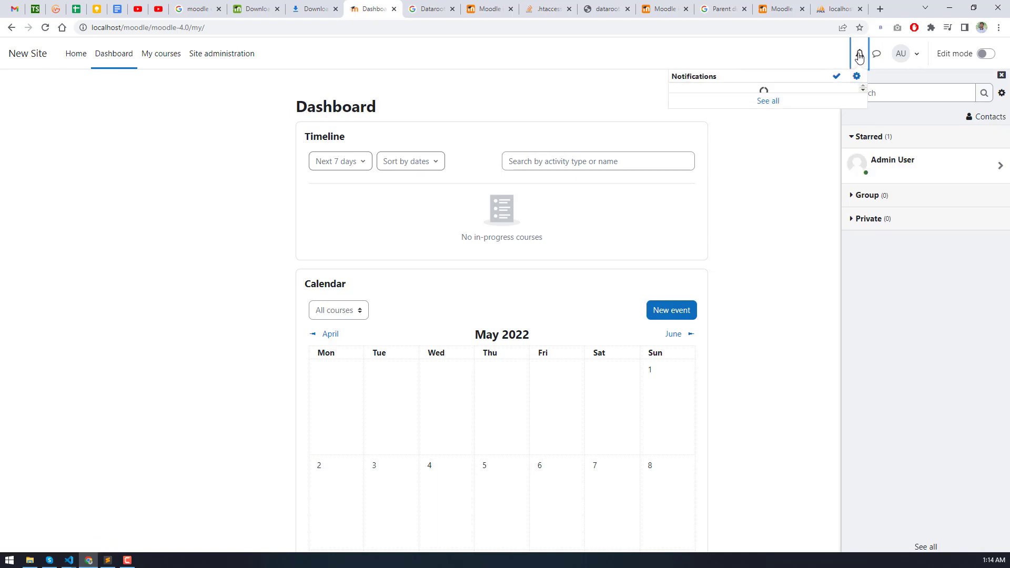
{"action": "left_click", "coordinate": [874, 56]}
{"action": "left_click", "coordinate": [875, 56]}
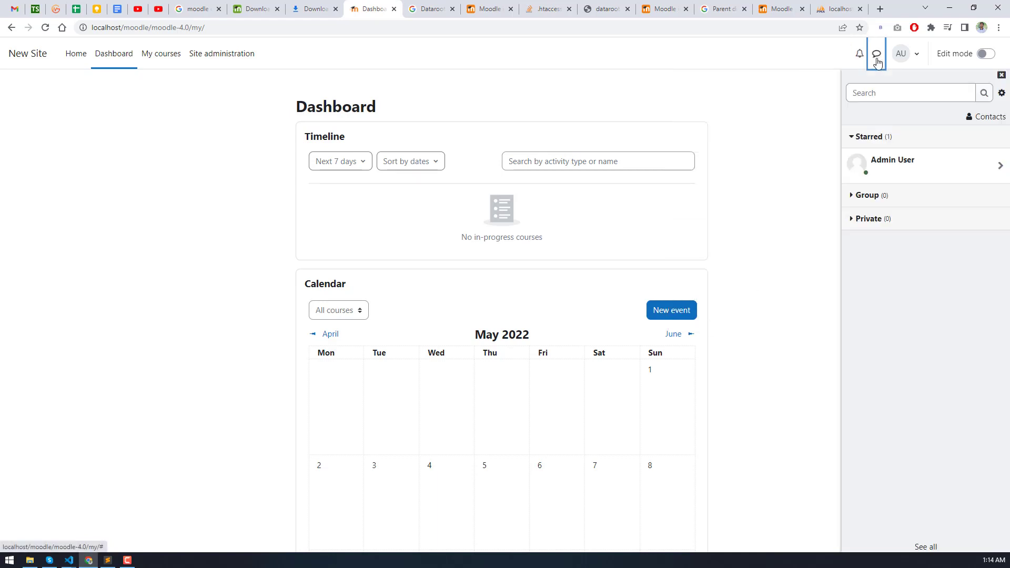
{"action": "left_click", "coordinate": [876, 56]}
{"action": "left_click", "coordinate": [164, 50]}
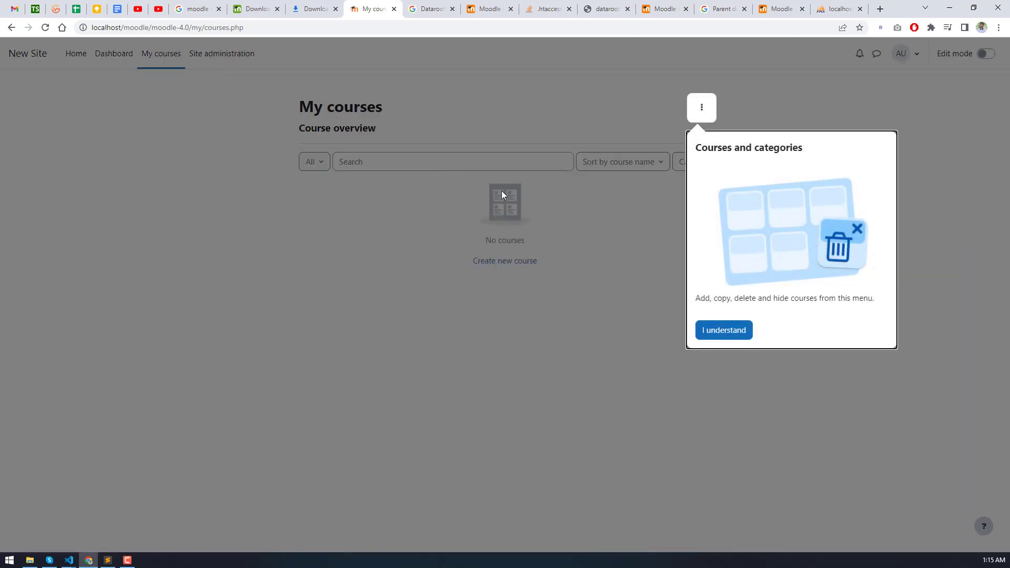
- Dismiss the Courses and categories tour on My courses and open Site administration
{"action": "left_click", "coordinate": [700, 108]}
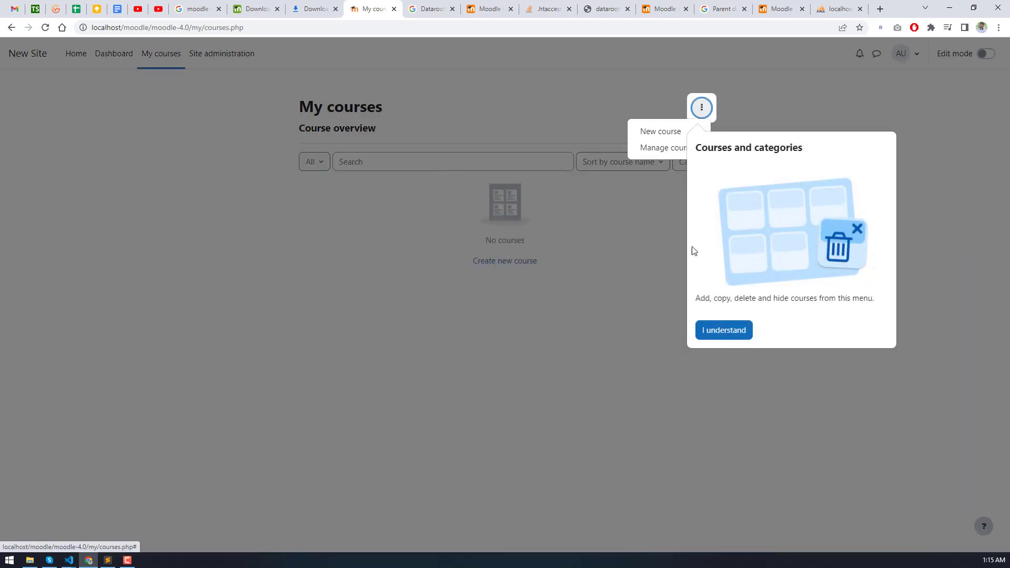
{"action": "left_click", "coordinate": [720, 330]}
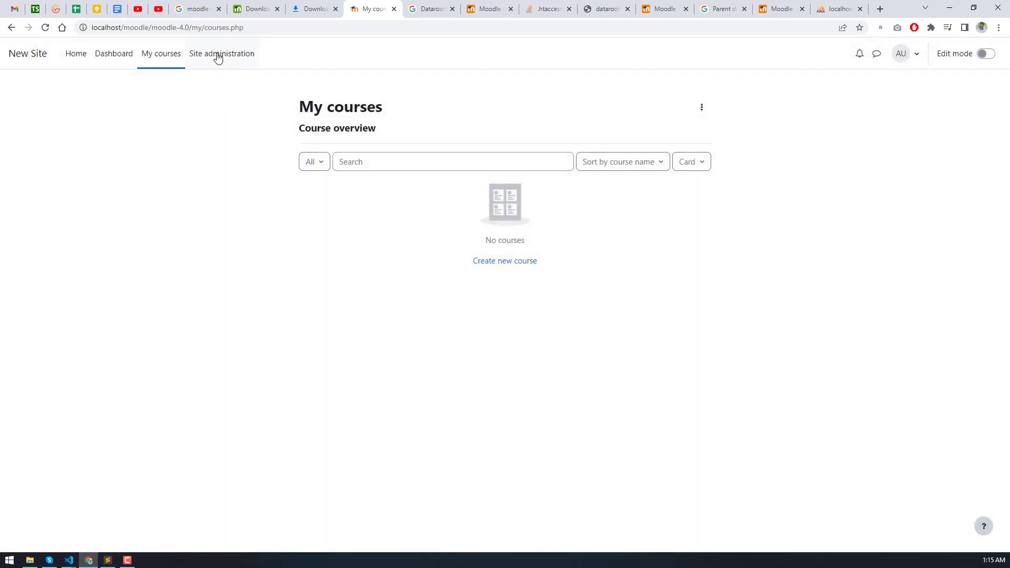
{"action": "left_click", "coordinate": [215, 54]}
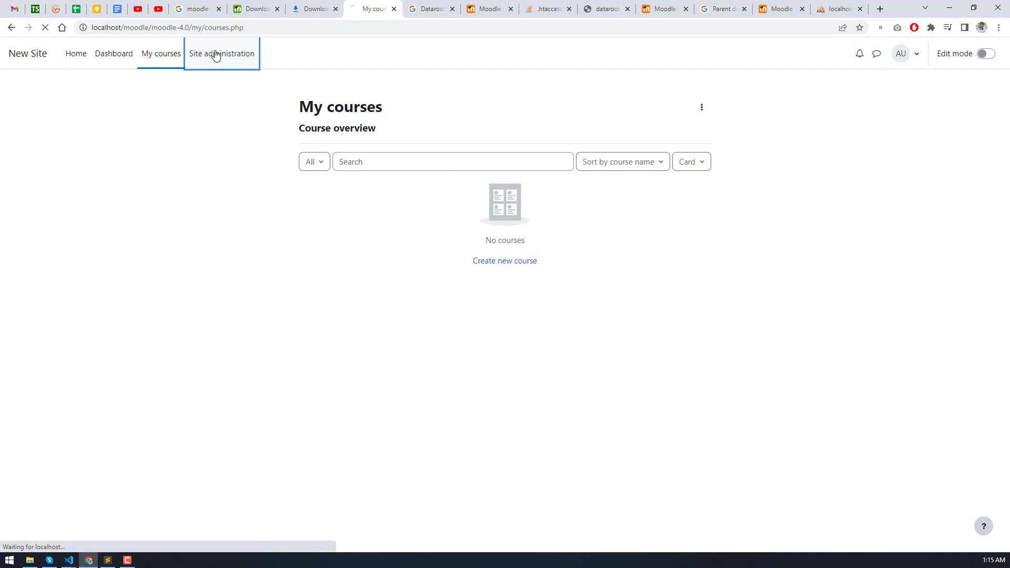
{"action": "scroll", "coordinate": [172, 143], "scroll_direction": "down", "scroll_amount": 5}
{"action": "scroll", "coordinate": [163, 105], "scroll_direction": "up", "scroll_amount": 5}
{"action": "left_click", "coordinate": [153, 53]}
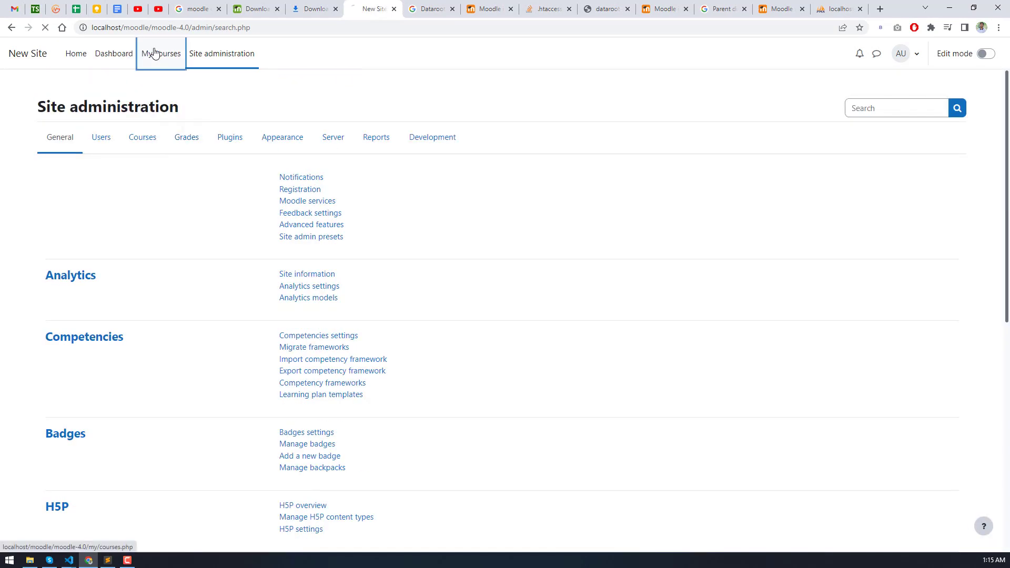
{"action": "left_click", "coordinate": [223, 60]}
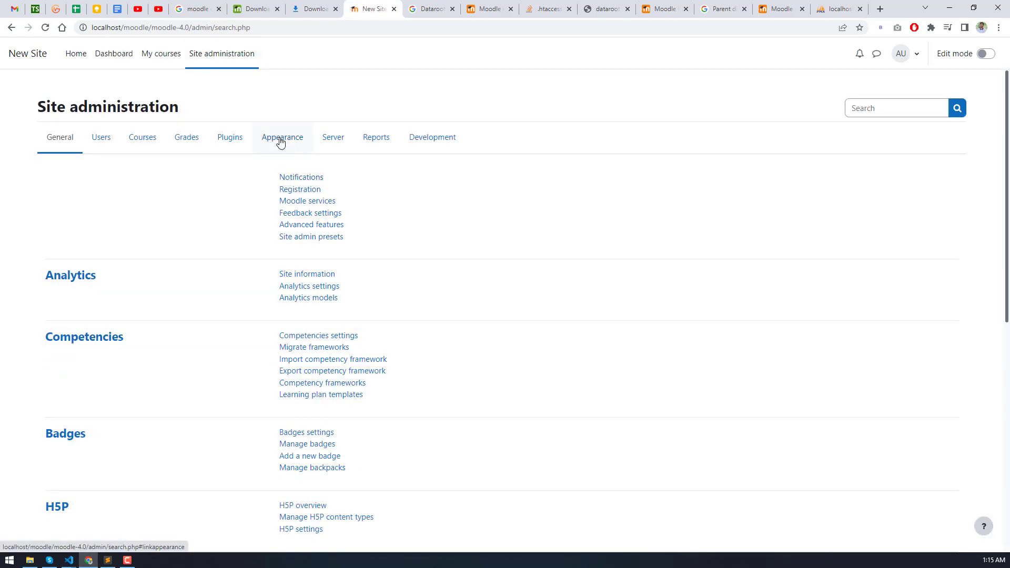
- Review the default-device themes in Appearance > Theme selector, keeping Boost, then view Server settings
{"action": "left_click", "coordinate": [281, 141]}
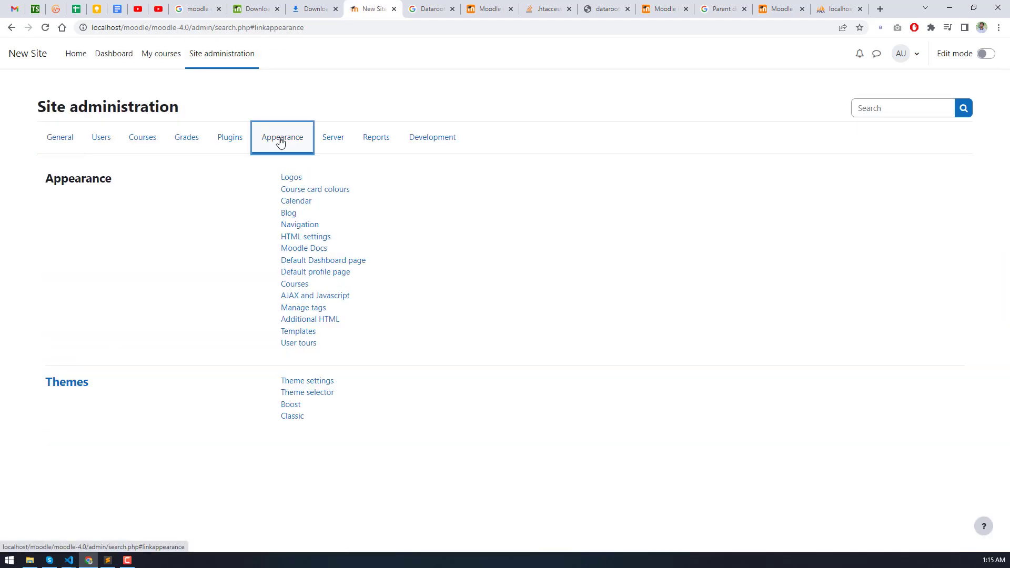
{"action": "left_click", "coordinate": [305, 394]}
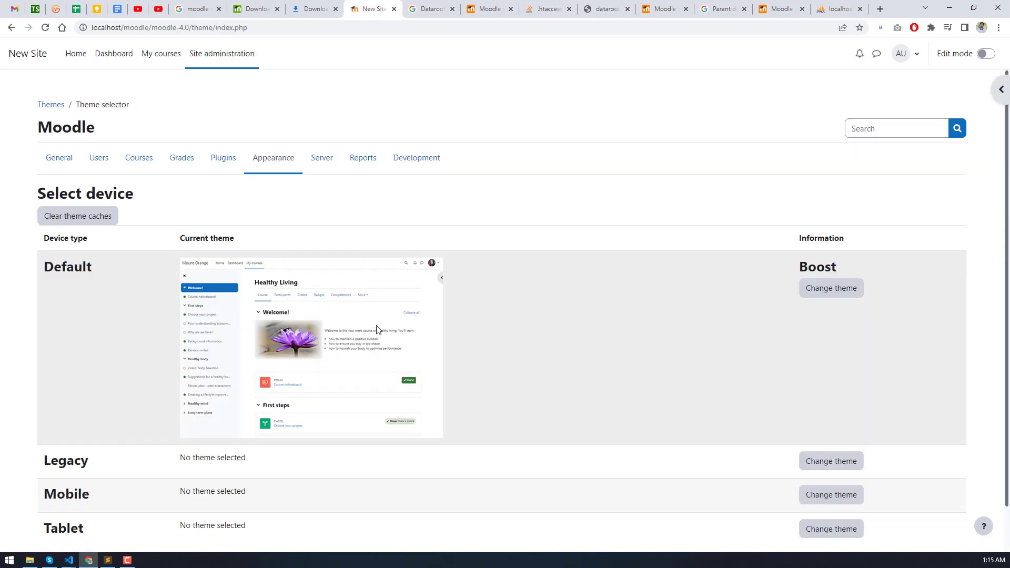
{"action": "scroll", "coordinate": [307, 367], "scroll_direction": "down", "scroll_amount": 1}
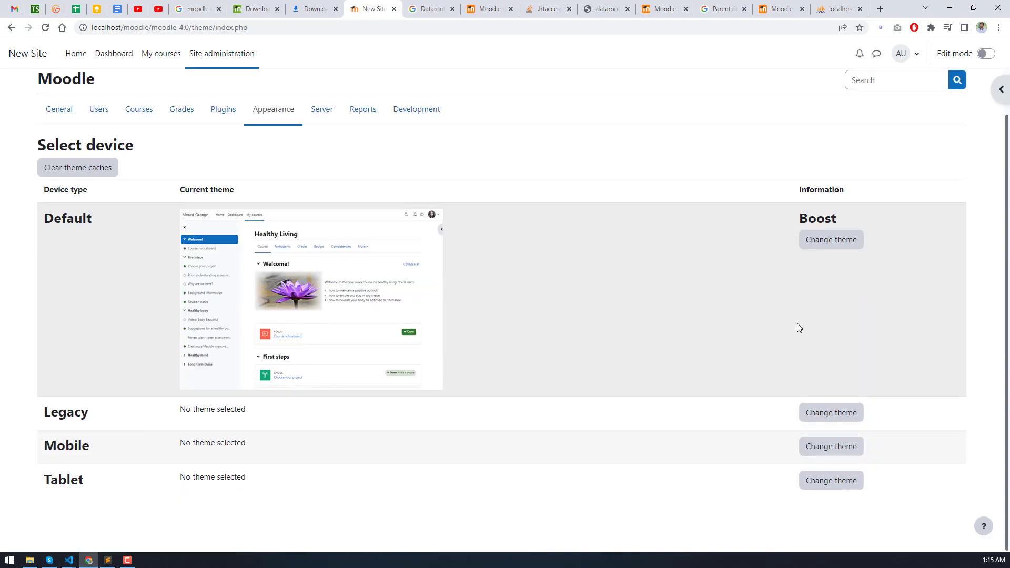
{"action": "left_click", "coordinate": [821, 240]}
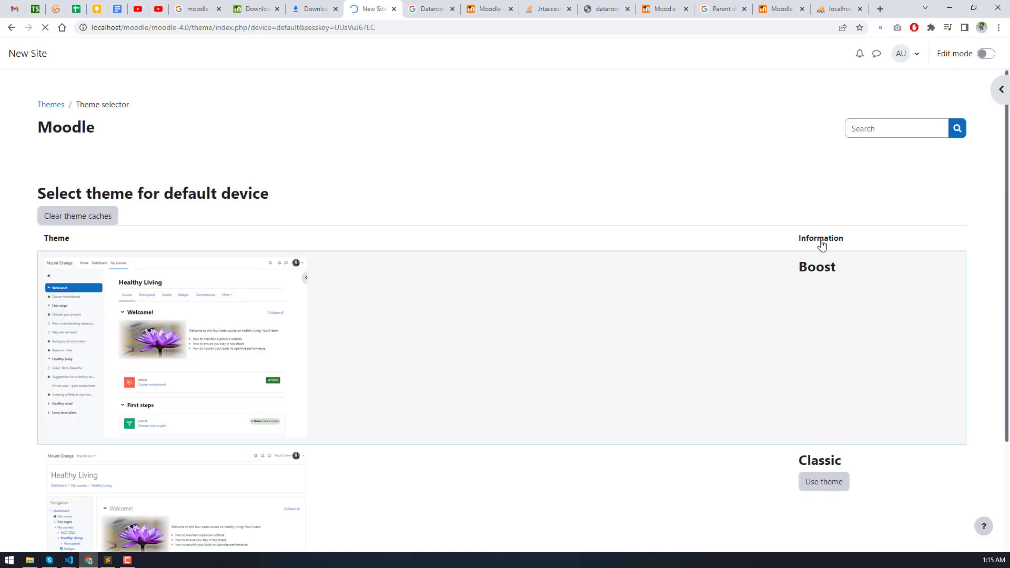
{"action": "scroll", "coordinate": [607, 291], "scroll_direction": "down", "scroll_amount": 3}
{"action": "scroll", "coordinate": [735, 317], "scroll_direction": "up", "scroll_amount": 3}
{"action": "scroll", "coordinate": [818, 308], "scroll_direction": "down", "scroll_amount": 1}
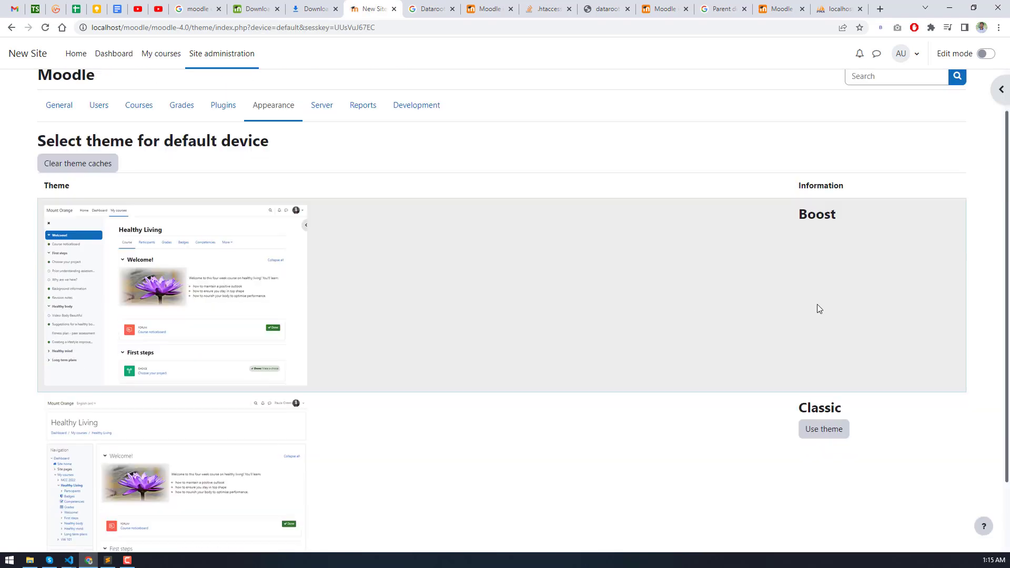
{"action": "scroll", "coordinate": [819, 308], "scroll_direction": "down", "scroll_amount": 1}
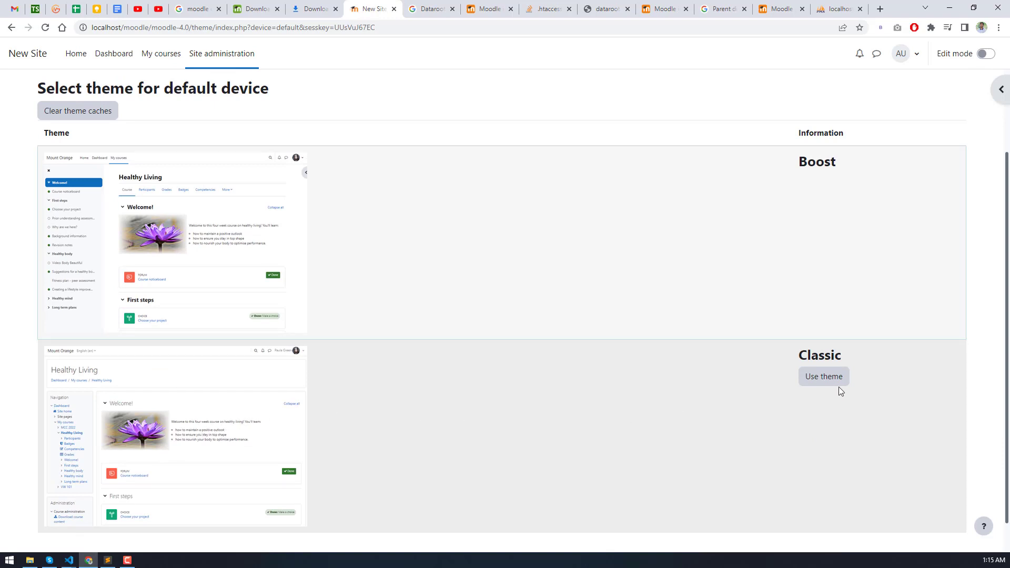
{"action": "scroll", "coordinate": [390, 192], "scroll_direction": "up", "scroll_amount": 2}
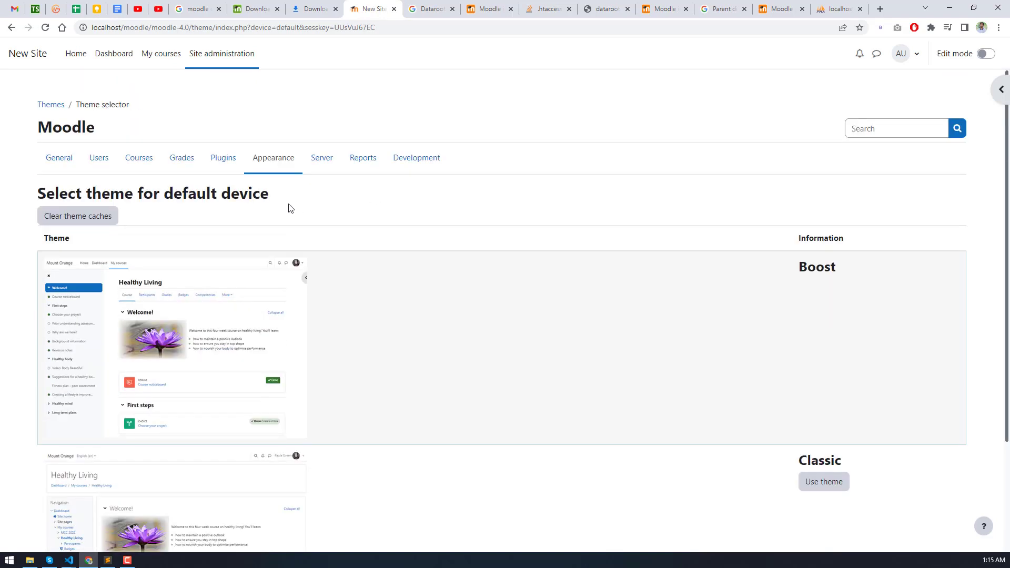
{"action": "left_click", "coordinate": [324, 164]}
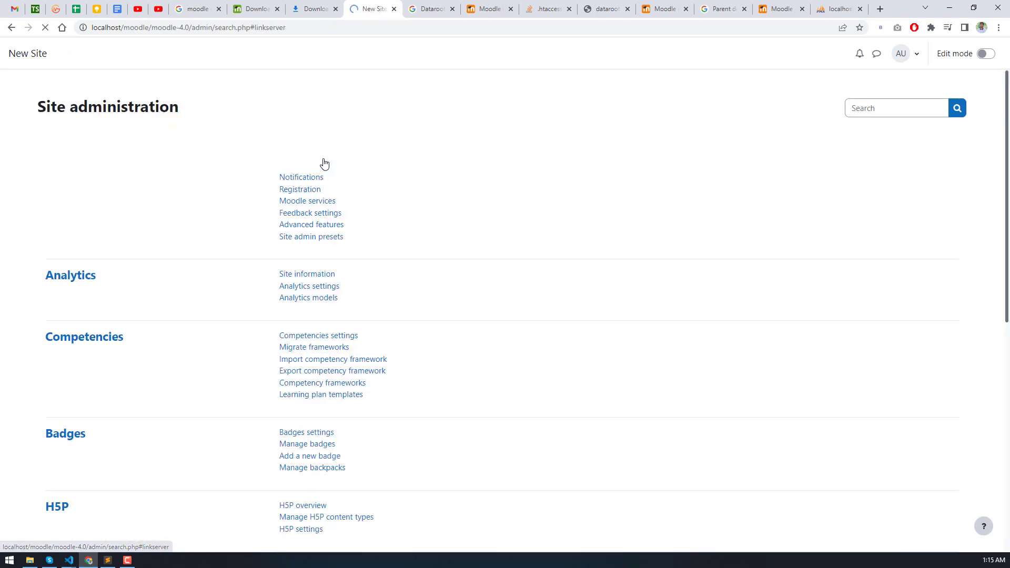
- View the Reports category, then return to My courses and open its course management menu
{"action": "left_click", "coordinate": [373, 150]}
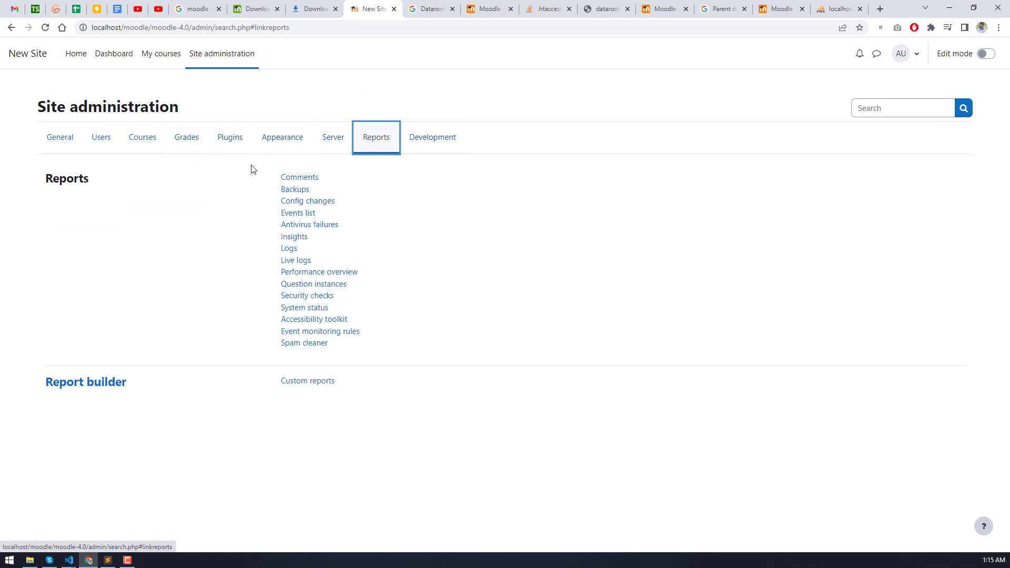
{"action": "left_click", "coordinate": [146, 61]}
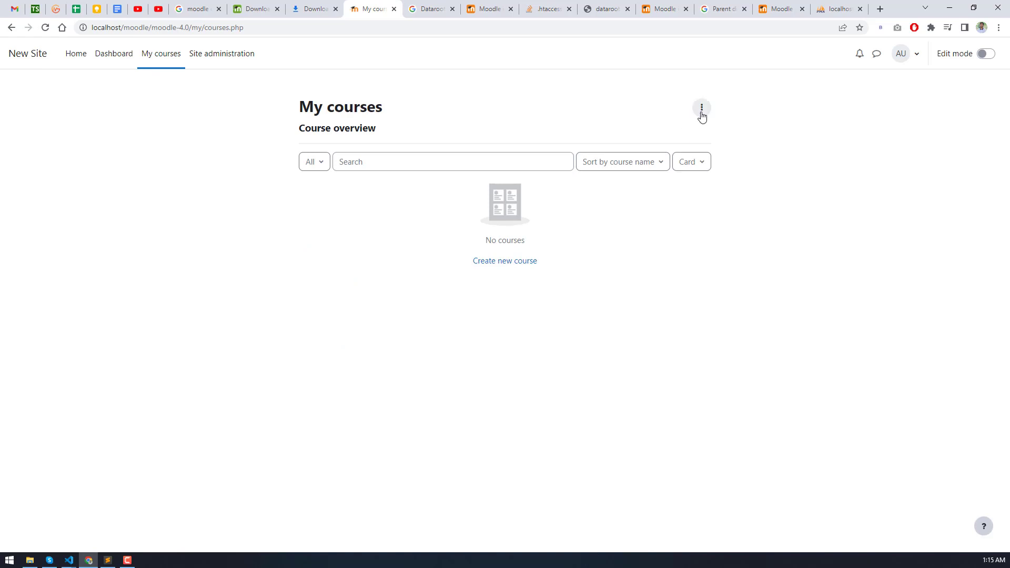
{"action": "left_click", "coordinate": [702, 111]}
- Start a new Category 1 course with full name 'Test Course' and short name 'Test'
{"action": "left_click", "coordinate": [686, 132]}
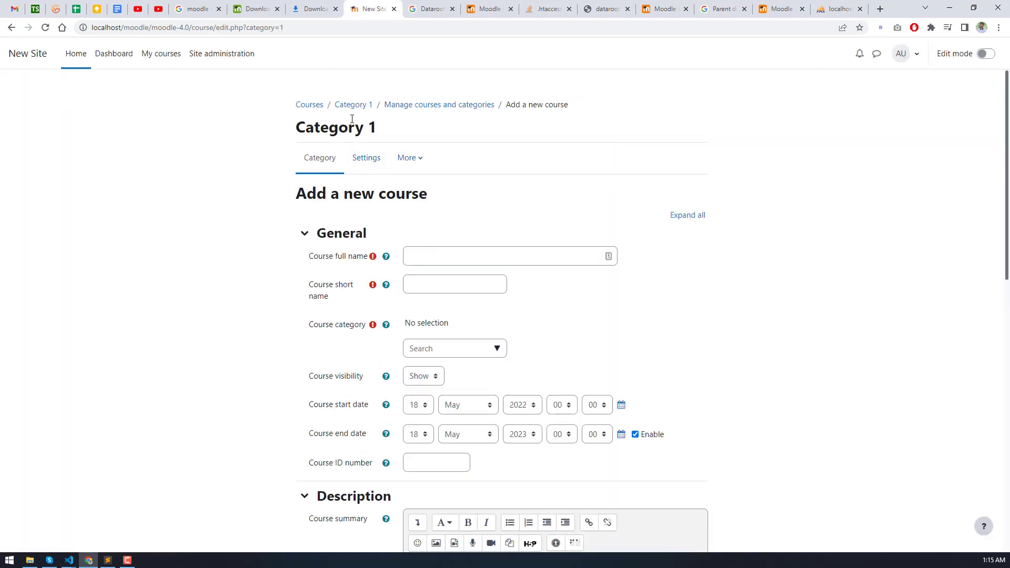
{"action": "left_click", "coordinate": [427, 252]}
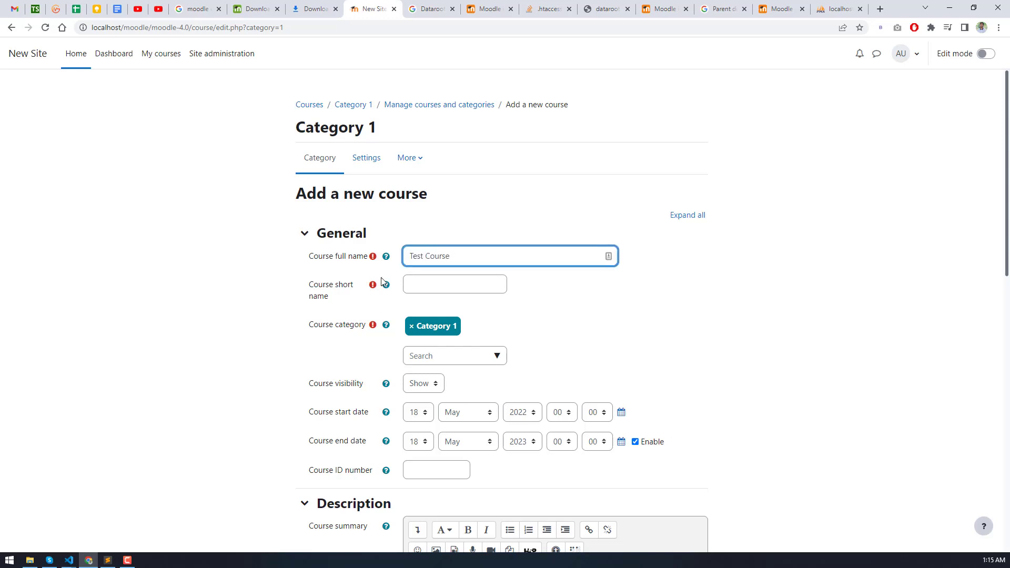
{"action": "left_click", "coordinate": [430, 287]}
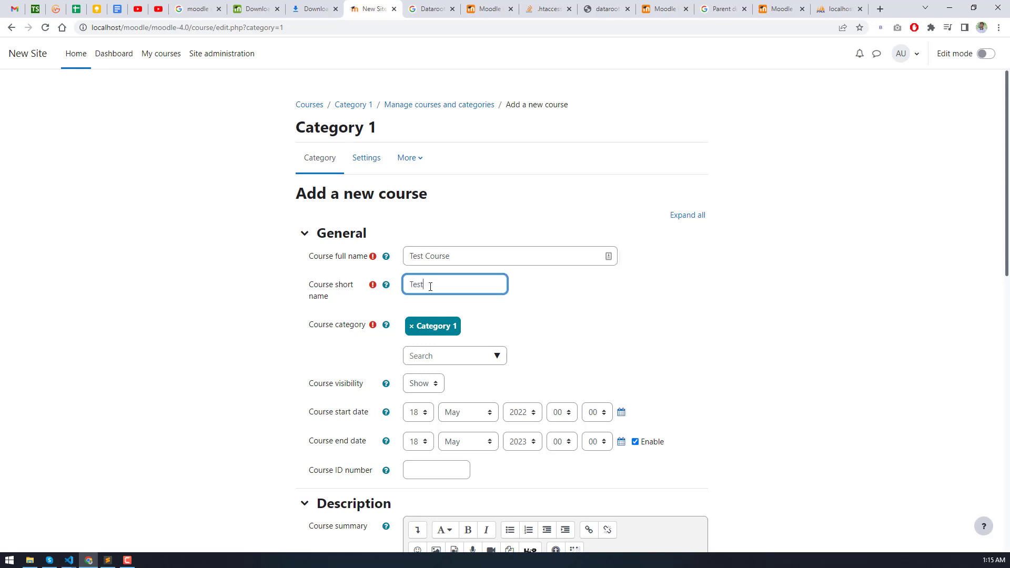
{"action": "type", "text": "Test"}
{"action": "left_click", "coordinate": [436, 356]}
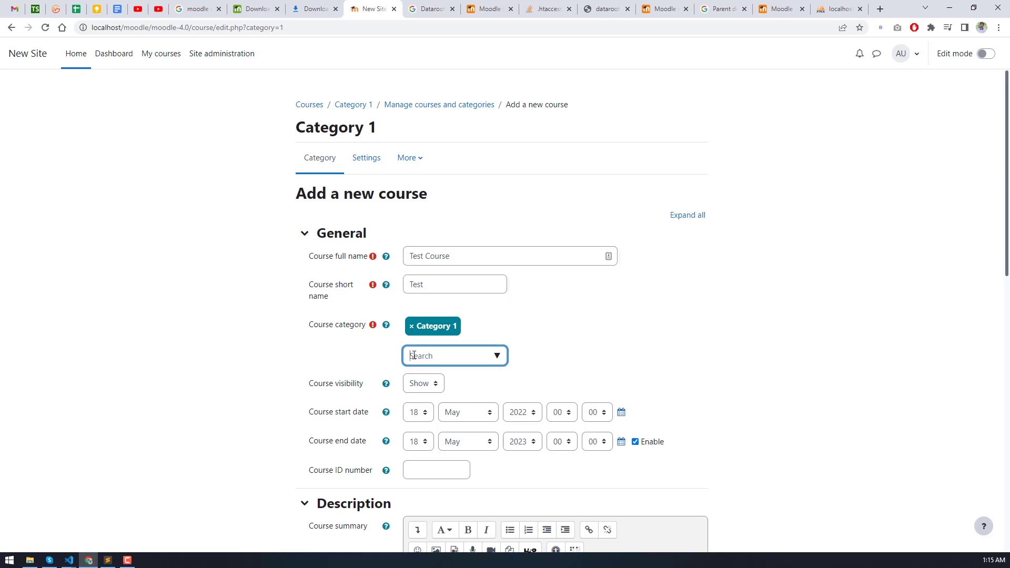
{"action": "scroll", "coordinate": [258, 327], "scroll_direction": "down", "scroll_amount": 4}
{"action": "scroll", "coordinate": [273, 360], "scroll_direction": "down", "scroll_amount": 2}
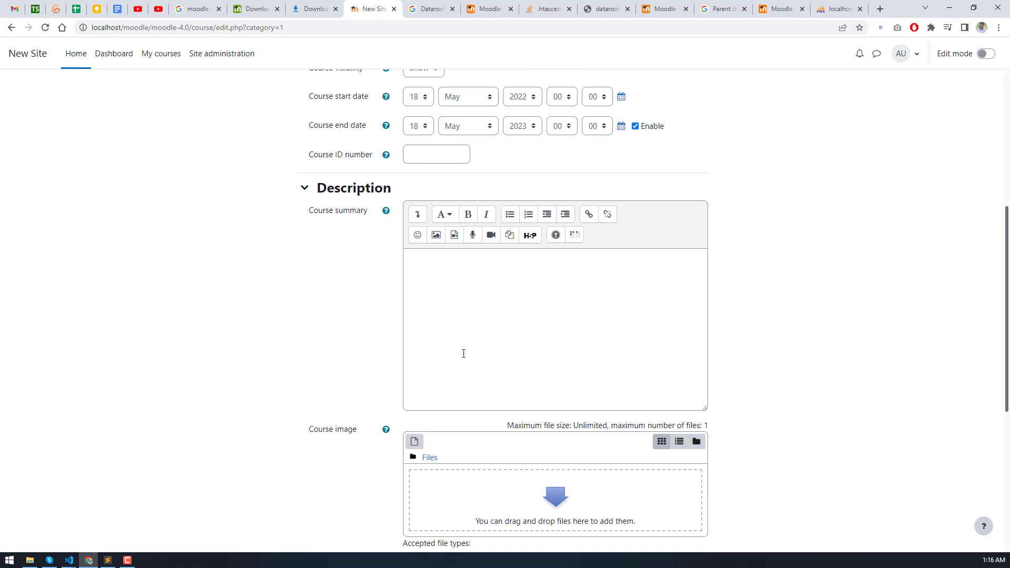
- Paste 'There are required fields in this form marked.' into the course summary
{"action": "left_click", "coordinate": [464, 354]}
{"action": "scroll", "coordinate": [463, 353], "scroll_direction": "down", "scroll_amount": 4}
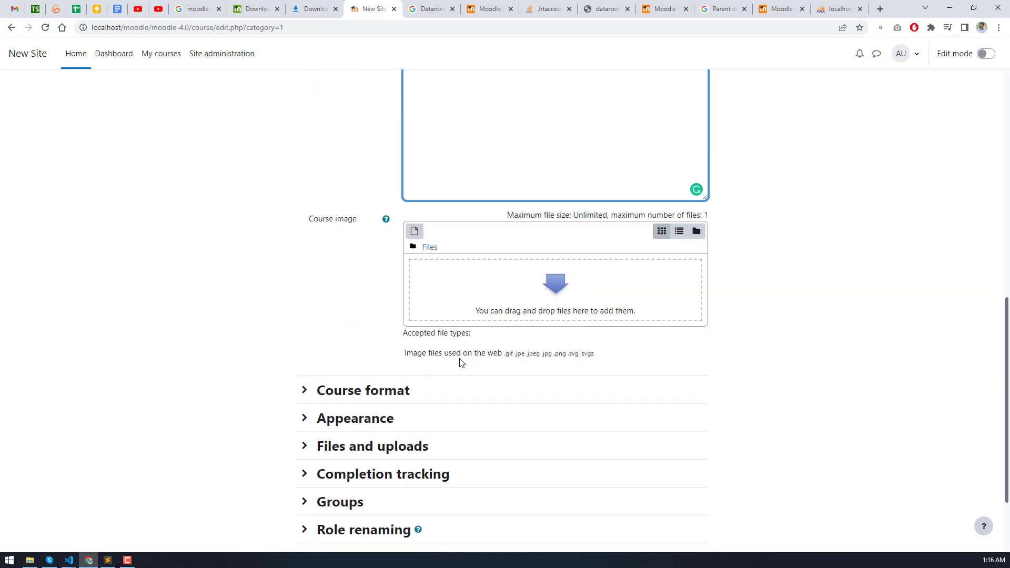
{"action": "scroll", "coordinate": [461, 364], "scroll_direction": "down", "scroll_amount": 2}
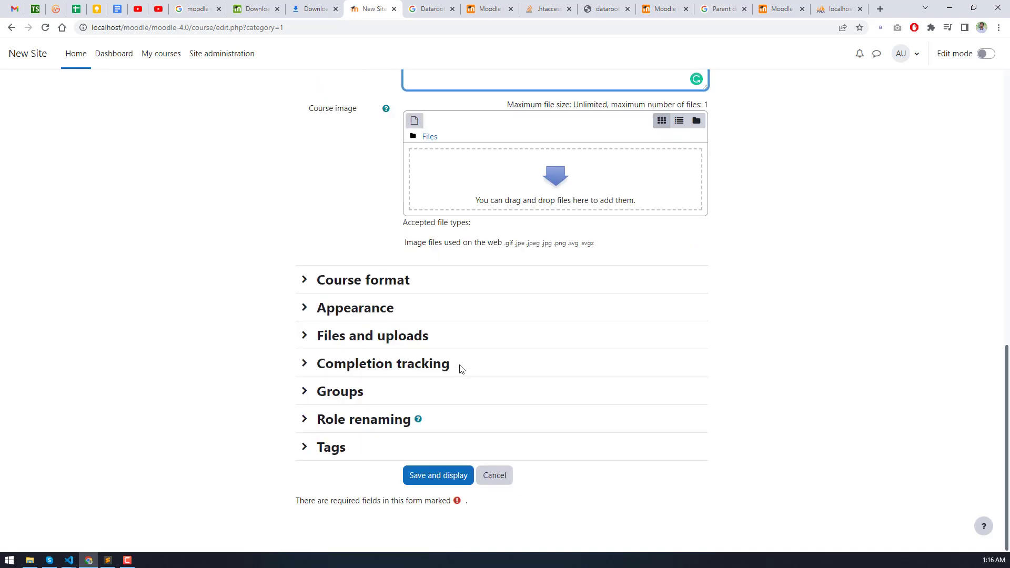
{"action": "triple_click", "coordinate": [370, 502]}
{"action": "scroll", "coordinate": [415, 446], "scroll_direction": "up", "scroll_amount": 5}
{"action": "left_click", "coordinate": [473, 255]}
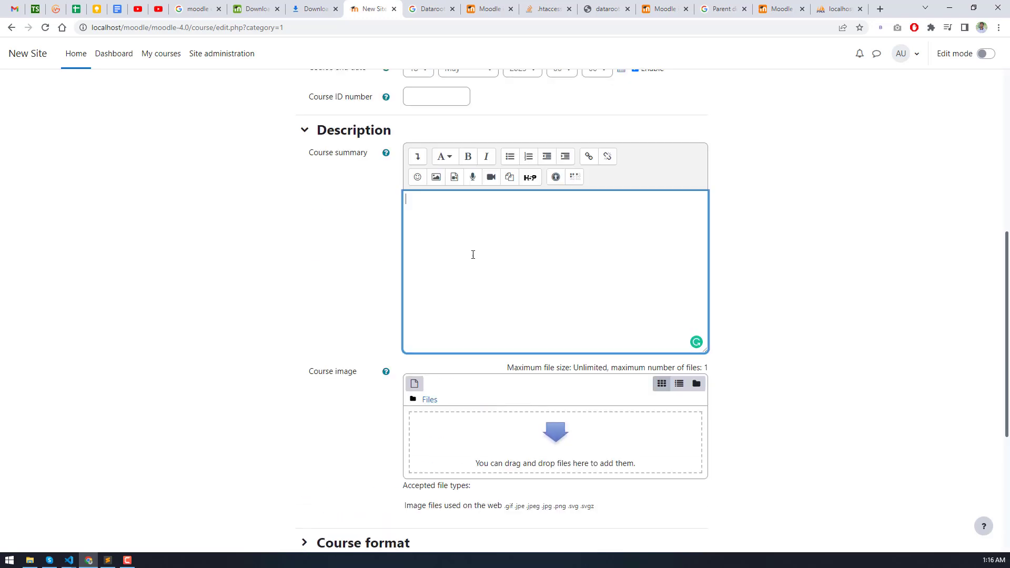
{"action": "type", "text": "There are required fields in this form marked ."}
{"action": "scroll", "coordinate": [490, 267], "scroll_direction": "up", "scroll_amount": 2}
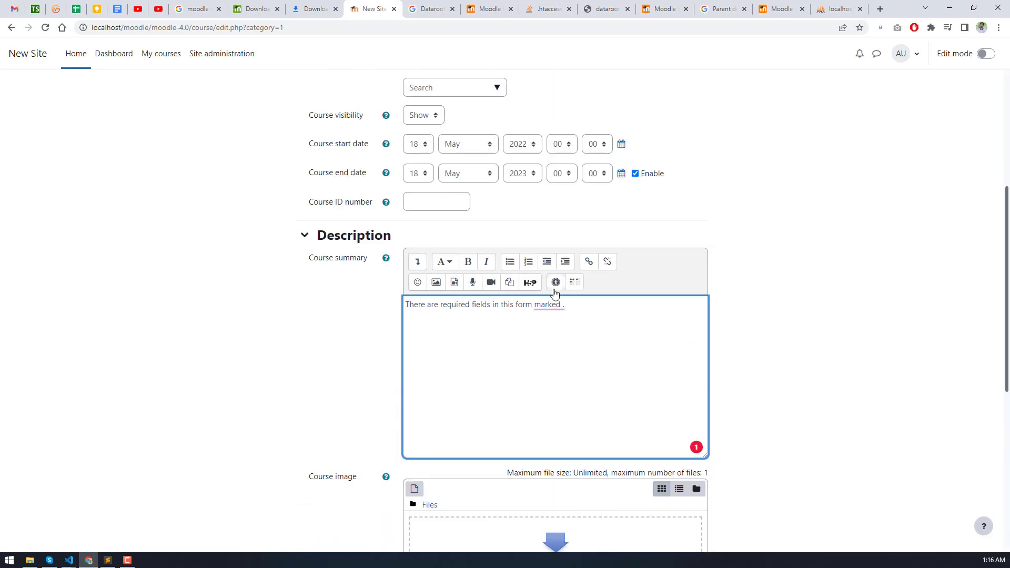
- Remove the stray space before the summary's period and bring up the course image file picker
{"action": "left_click", "coordinate": [418, 265]}
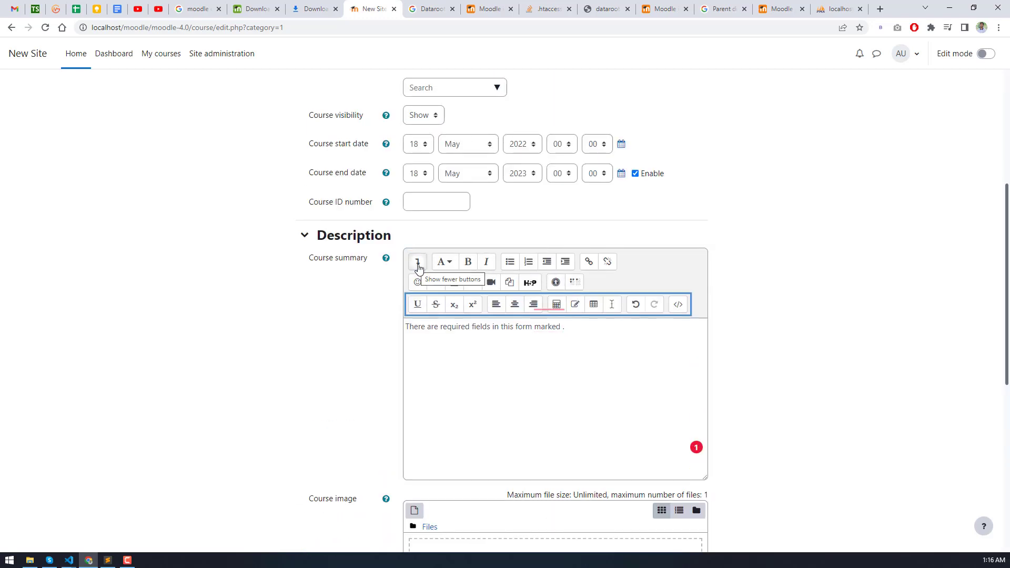
{"action": "left_click", "coordinate": [417, 266]}
{"action": "mouse_move", "coordinate": [550, 308]}
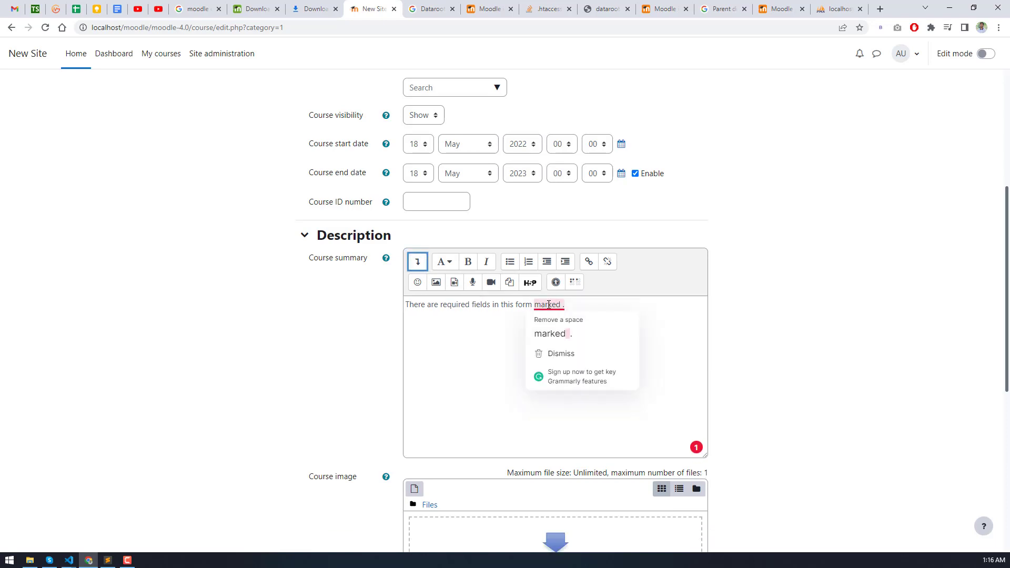
{"action": "left_click", "coordinate": [567, 334]}
{"action": "scroll", "coordinate": [306, 309], "scroll_direction": "down", "scroll_amount": 3}
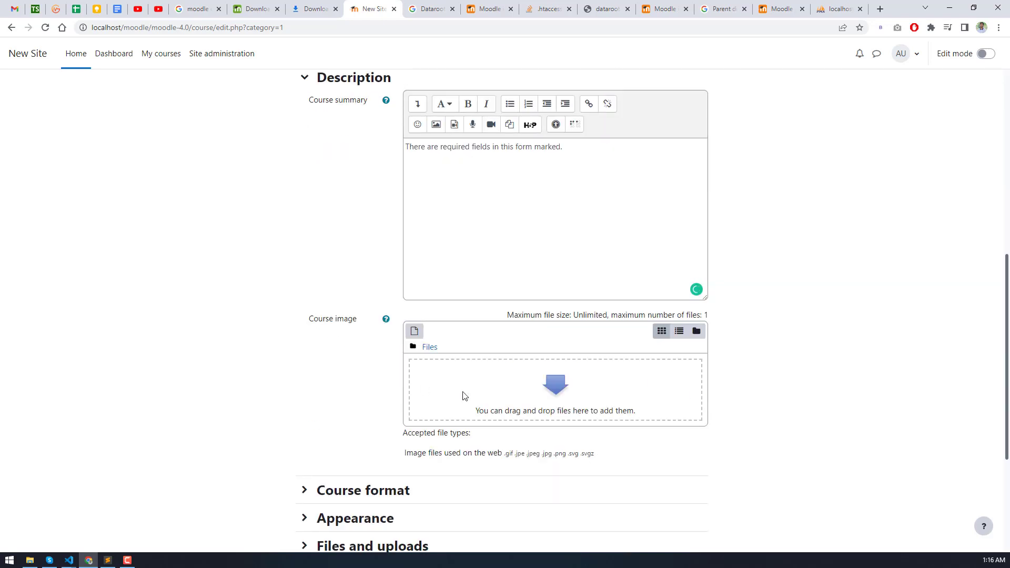
{"action": "left_click", "coordinate": [494, 382]}
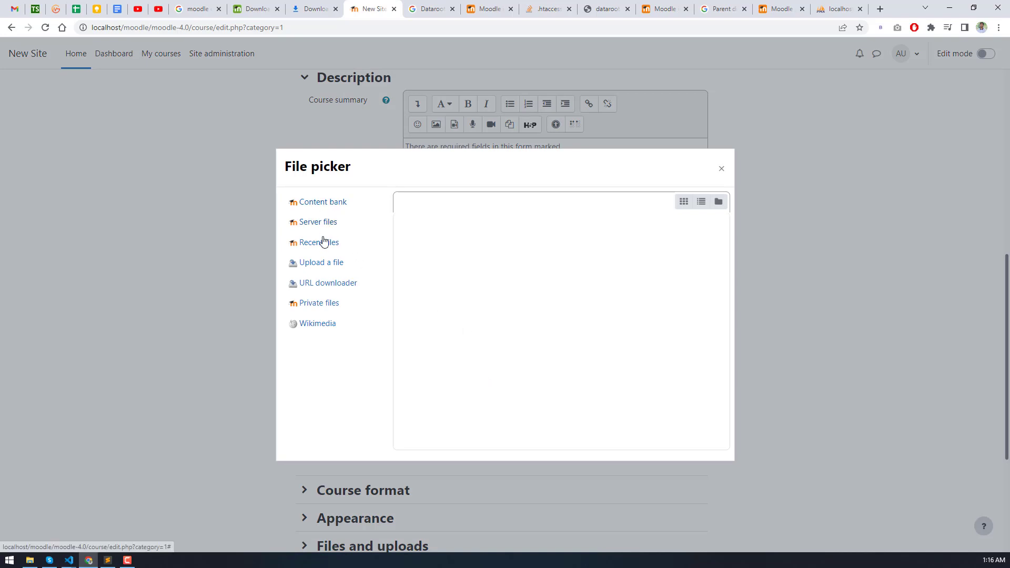
- Upload Jibdara Dot Youtube Channel Art.png from the jibdara_dot folder as the course image
{"action": "left_click", "coordinate": [323, 210]}
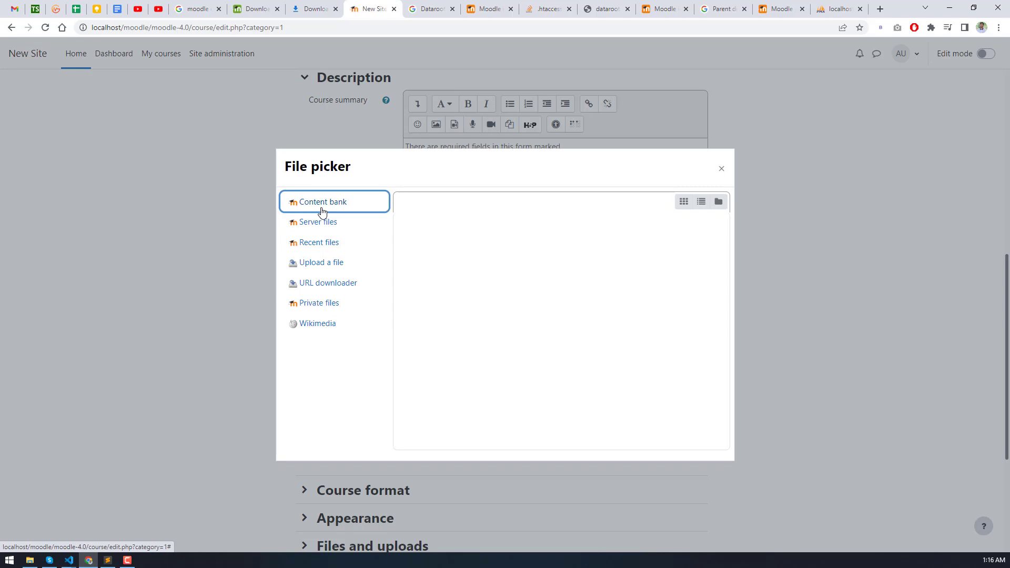
{"action": "left_click", "coordinate": [322, 266]}
{"action": "left_click", "coordinate": [443, 259]}
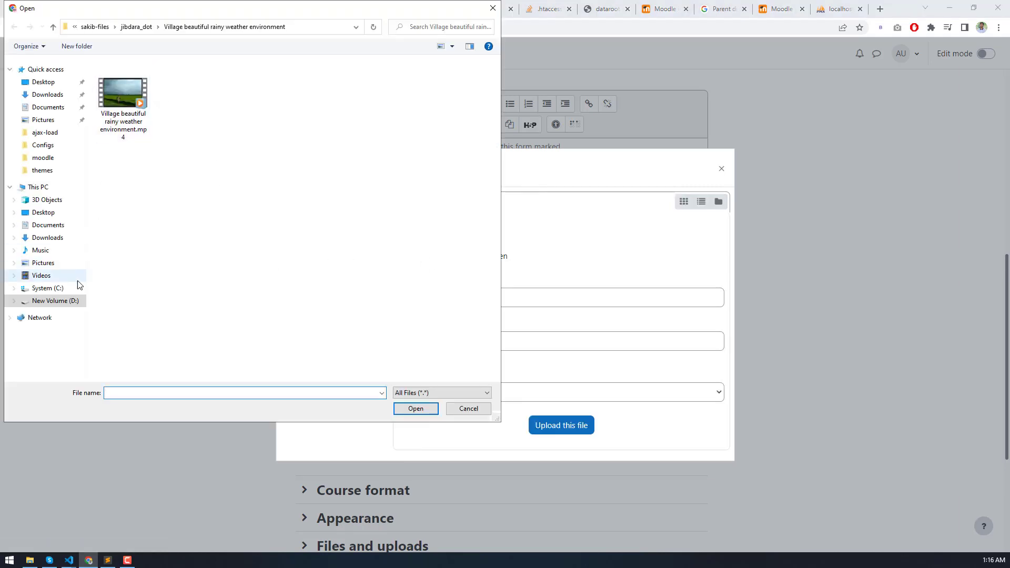
{"action": "left_click", "coordinate": [136, 27]}
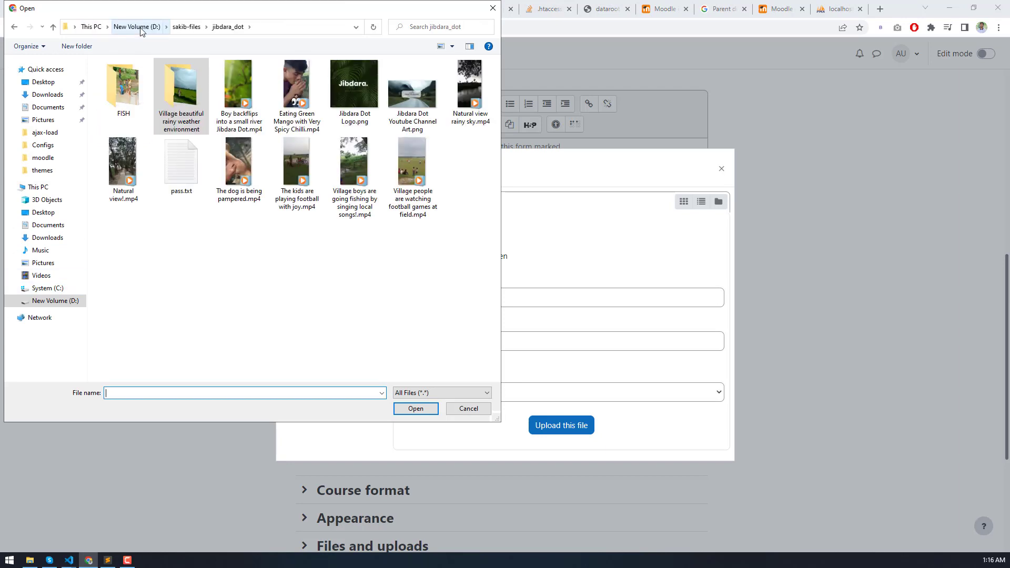
{"action": "double_click", "coordinate": [421, 100]}
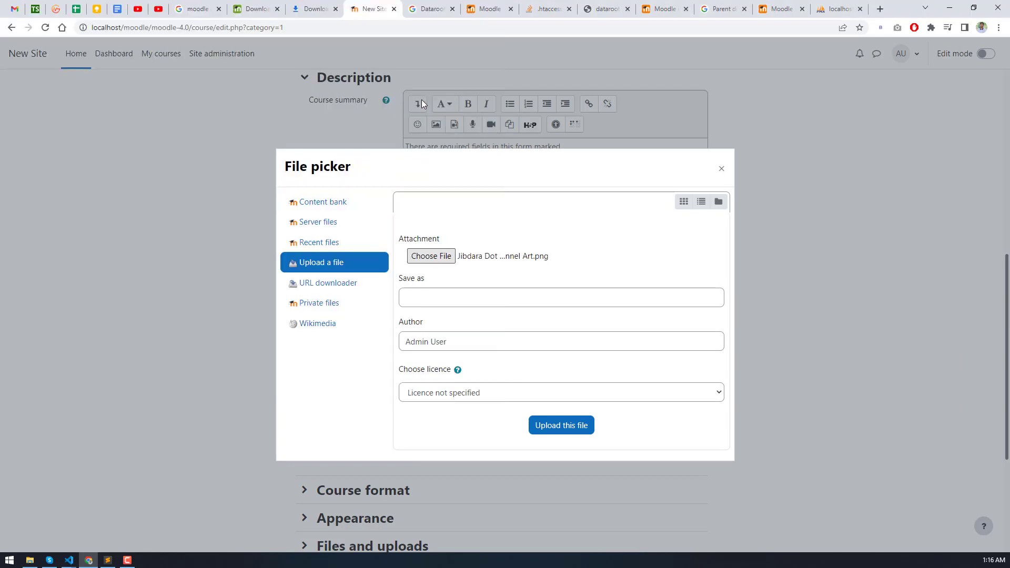
{"action": "left_click", "coordinate": [567, 418]}
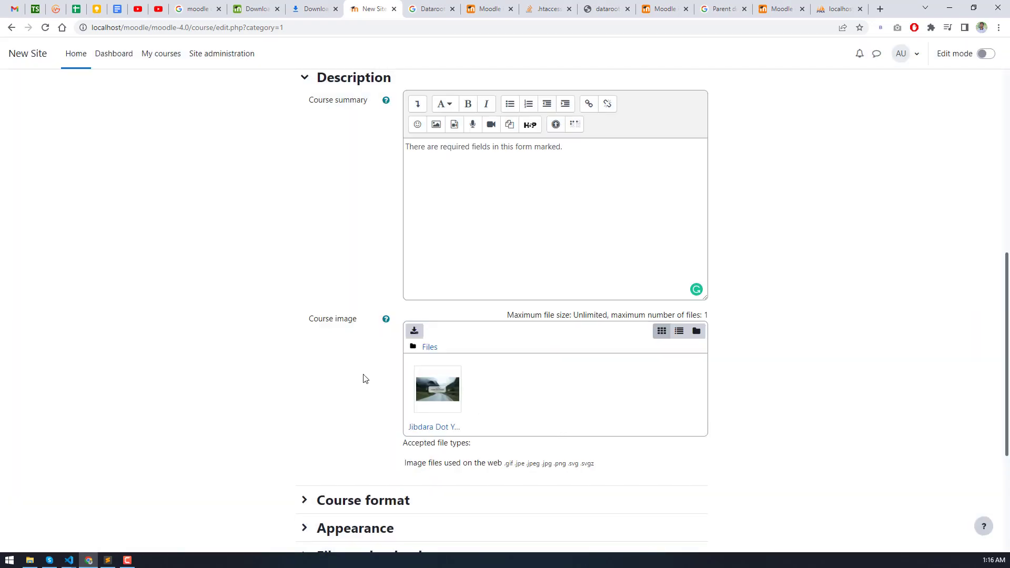
- Expand the format, appearance, files and completion sections, then save and display the course
{"action": "scroll", "coordinate": [363, 379], "scroll_direction": "down", "scroll_amount": 4}
{"action": "left_click", "coordinate": [305, 289]}
{"action": "scroll", "coordinate": [434, 284], "scroll_direction": "down", "scroll_amount": 2}
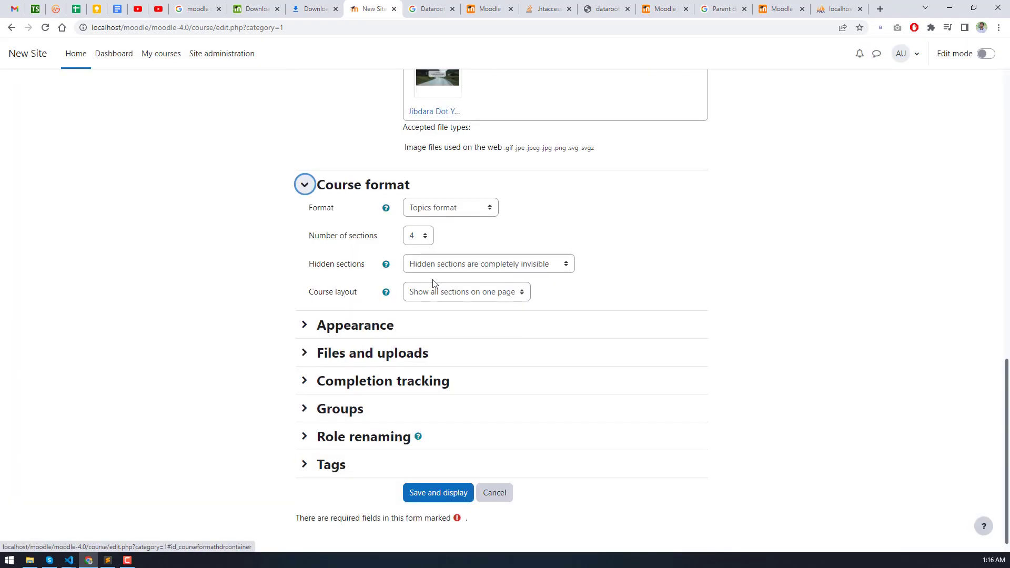
{"action": "left_click", "coordinate": [366, 331]}
{"action": "scroll", "coordinate": [363, 357], "scroll_direction": "down", "scroll_amount": 3}
{"action": "left_click", "coordinate": [353, 374]}
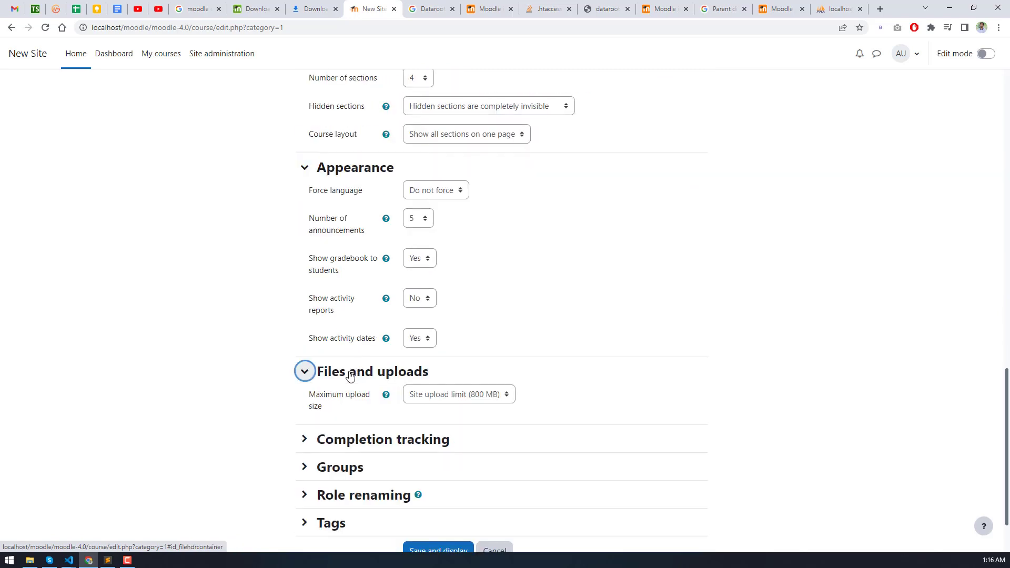
{"action": "scroll", "coordinate": [363, 374], "scroll_direction": "down", "scroll_amount": 2}
{"action": "left_click", "coordinate": [375, 364]}
{"action": "scroll", "coordinate": [375, 364], "scroll_direction": "down", "scroll_amount": 2}
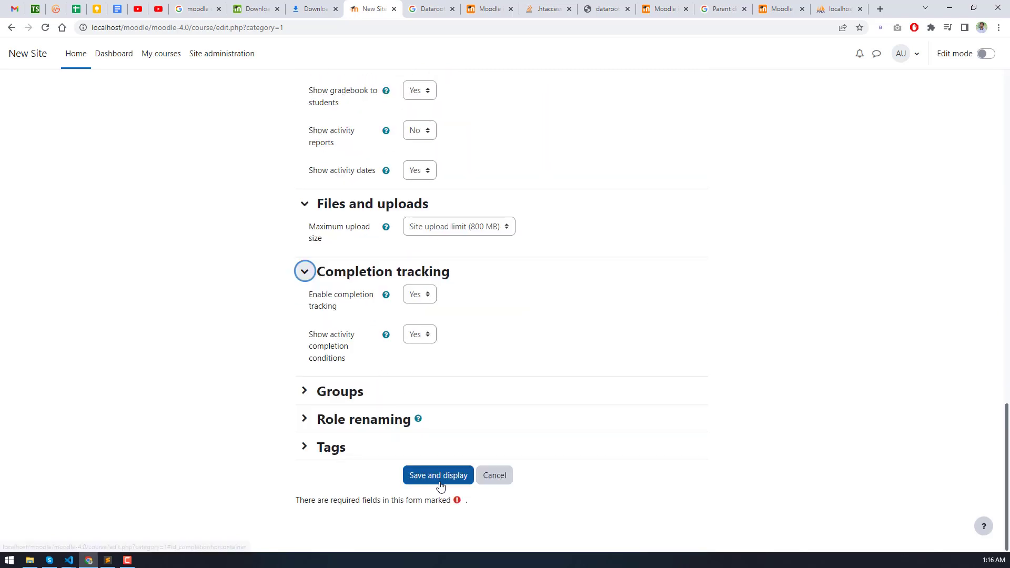
{"action": "left_click", "coordinate": [432, 474]}
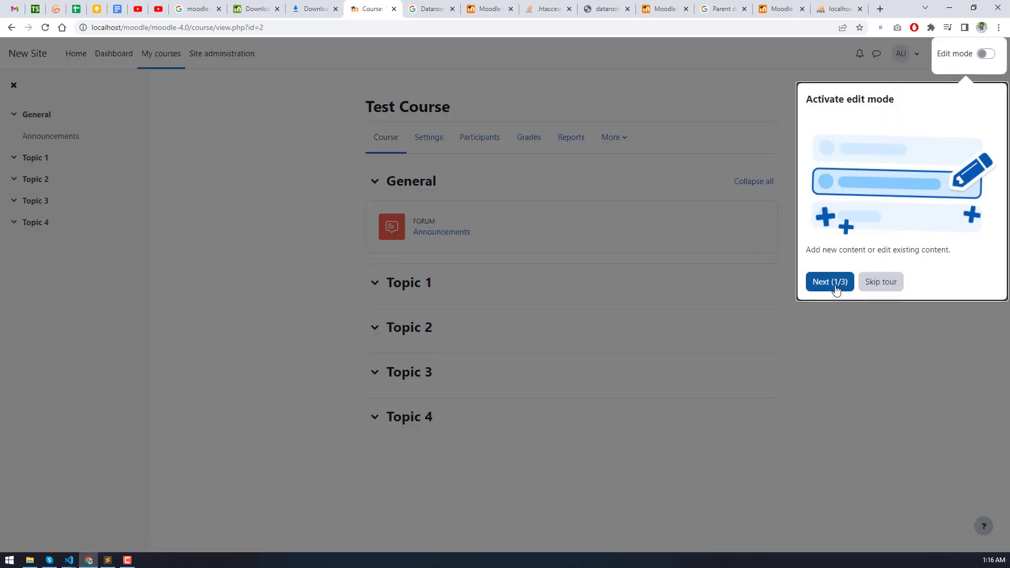
- Step through and end the three-tip course tour, then collapse and re-expand Topic 1
{"action": "left_click", "coordinate": [834, 287]}
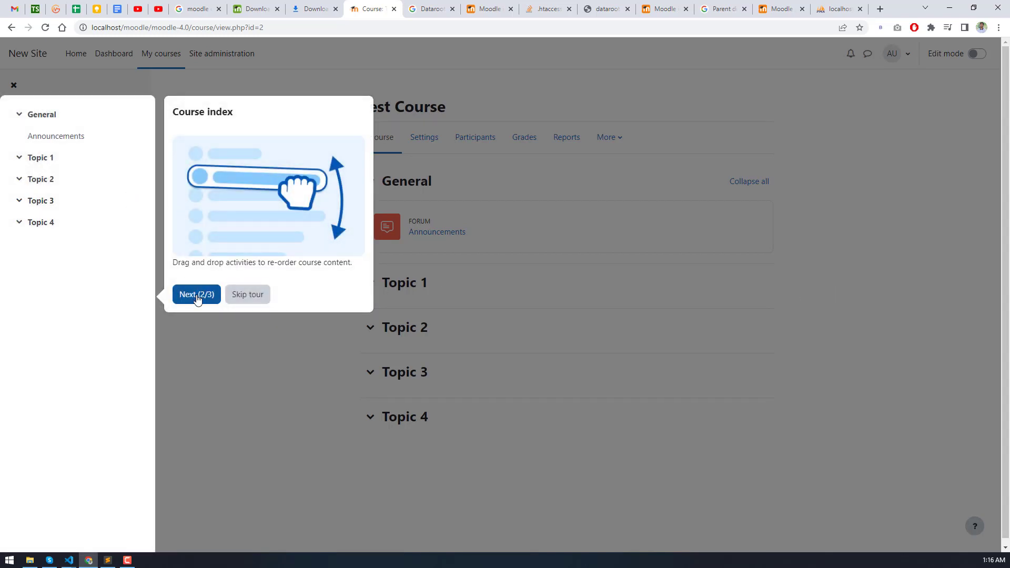
{"action": "left_click", "coordinate": [197, 296]}
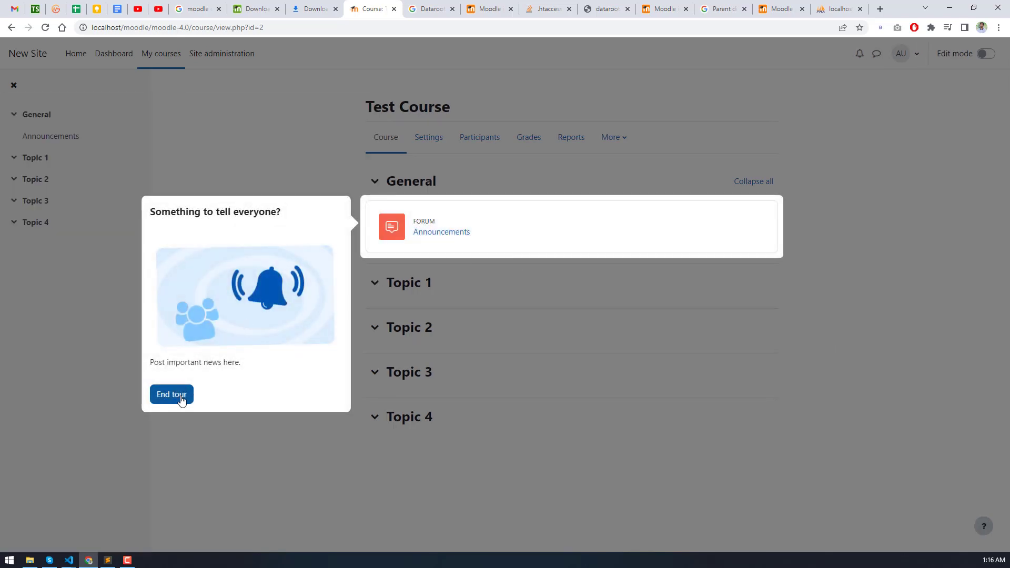
{"action": "left_click", "coordinate": [181, 399]}
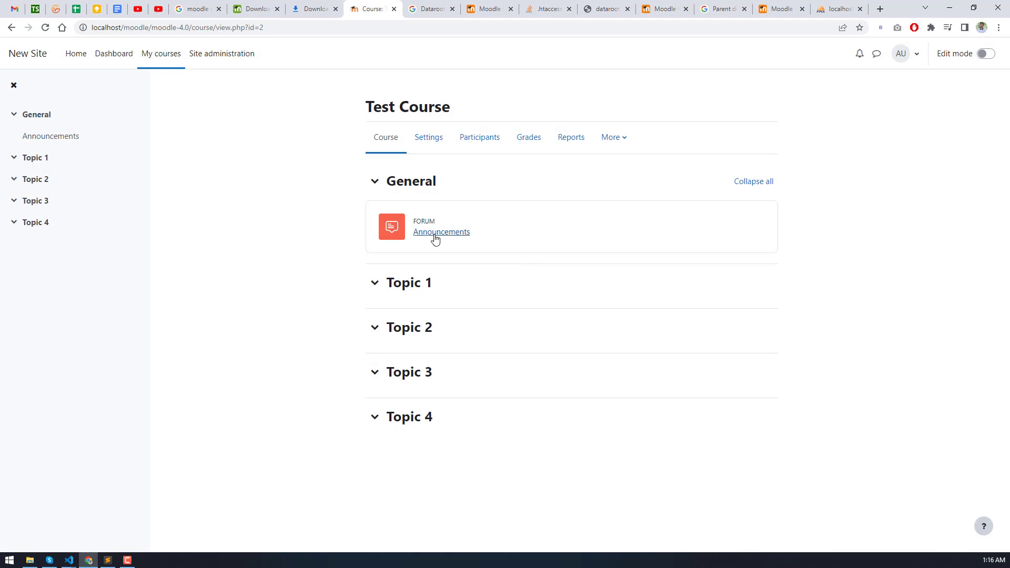
{"action": "left_click", "coordinate": [379, 284]}
{"action": "left_click", "coordinate": [390, 283]}
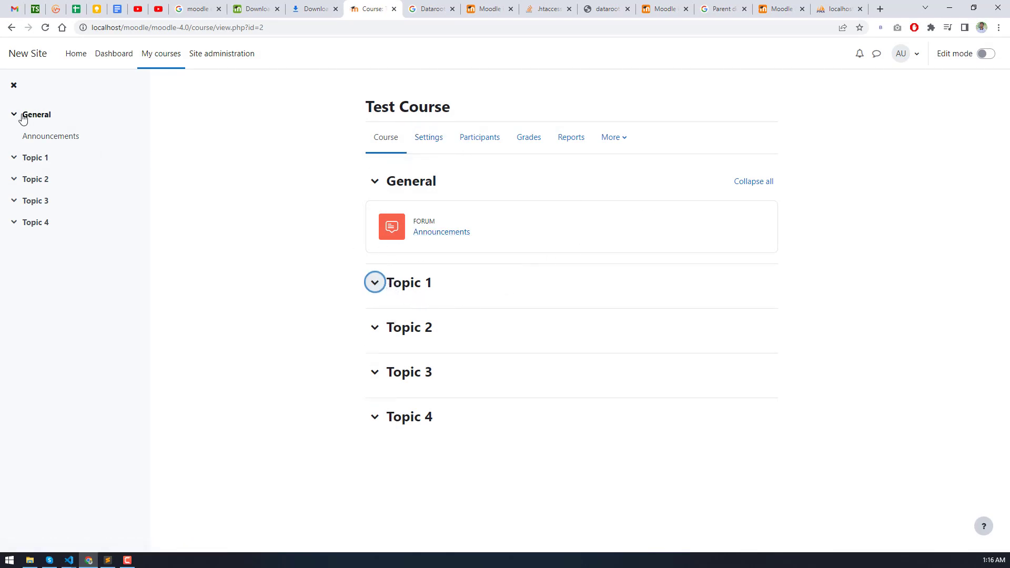
- Switch on Edit mode for Test Course and open the activity chooser under General
{"action": "left_click", "coordinate": [430, 146]}
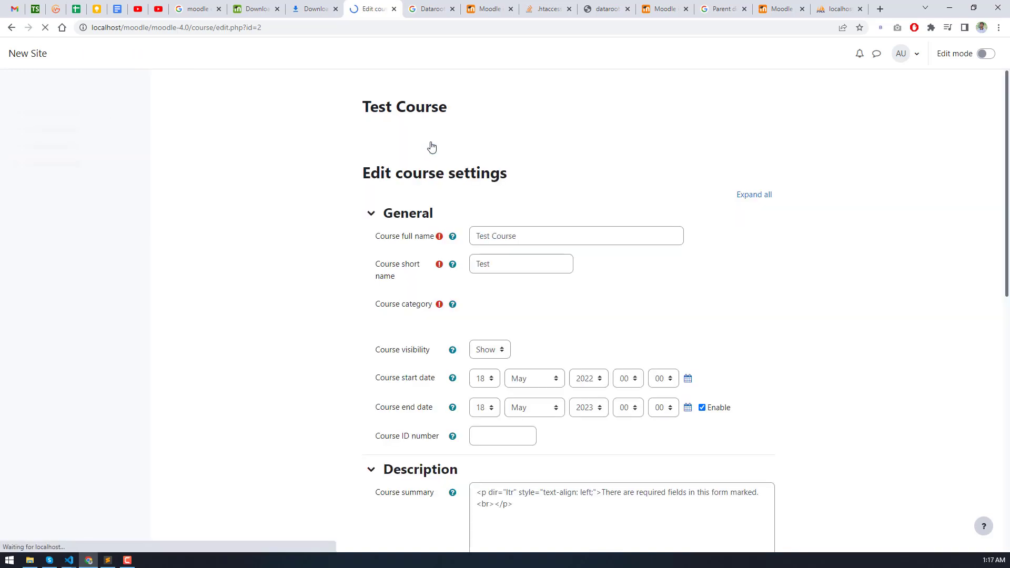
{"action": "left_click", "coordinate": [387, 149]}
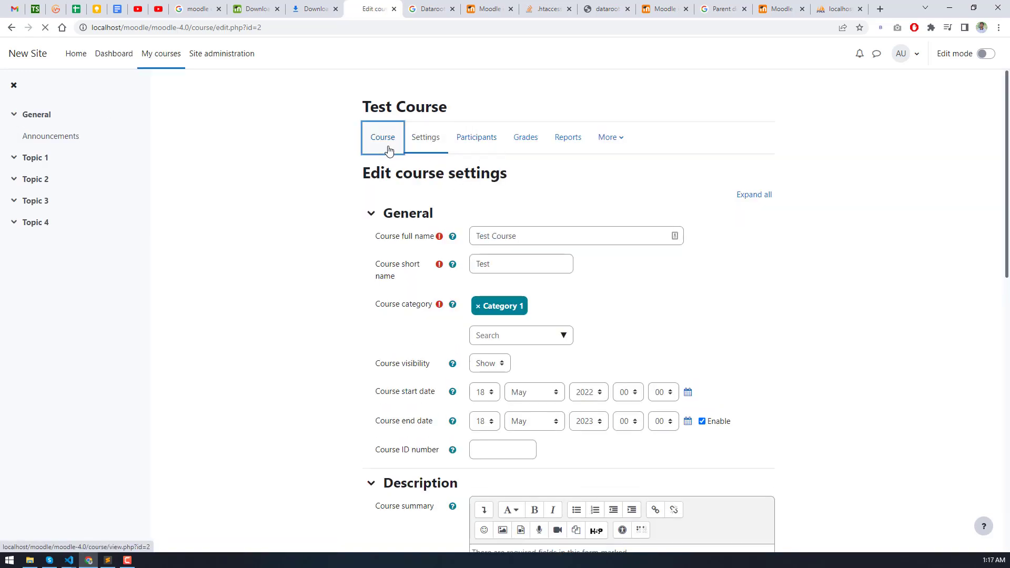
{"action": "left_click", "coordinate": [985, 53]}
{"action": "scroll", "coordinate": [323, 252], "scroll_direction": "down", "scroll_amount": 2}
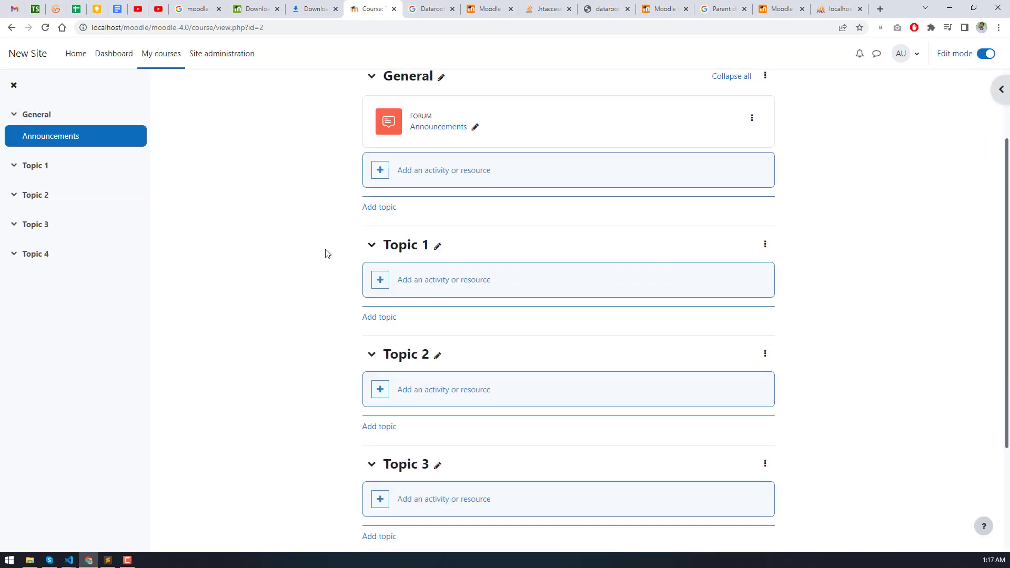
{"action": "left_click", "coordinate": [424, 182]}
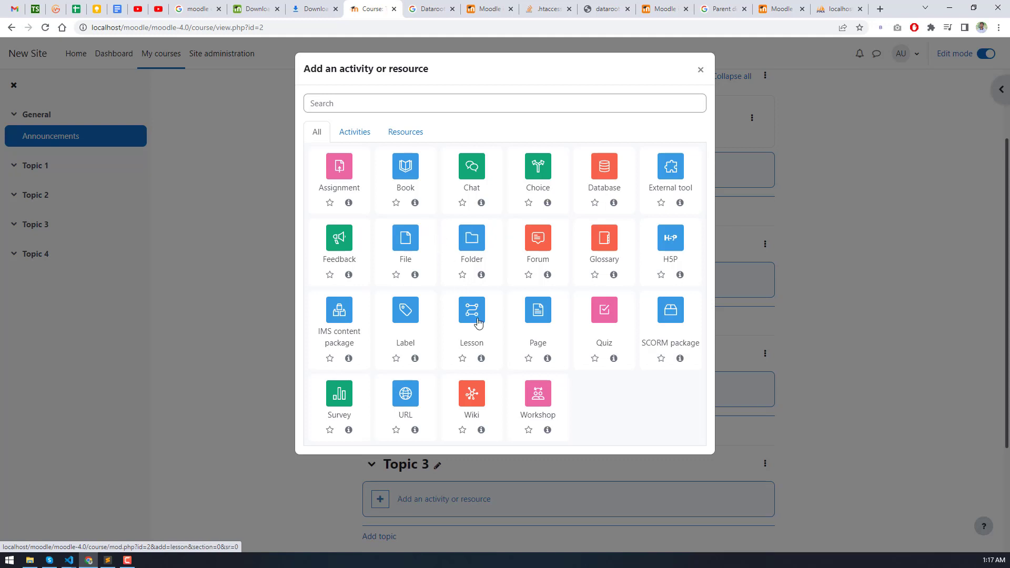
- Browse the chooser's All, Activities and Resources tabs, then pick Lesson
{"action": "left_click", "coordinate": [360, 133]}
{"action": "left_click", "coordinate": [409, 137]}
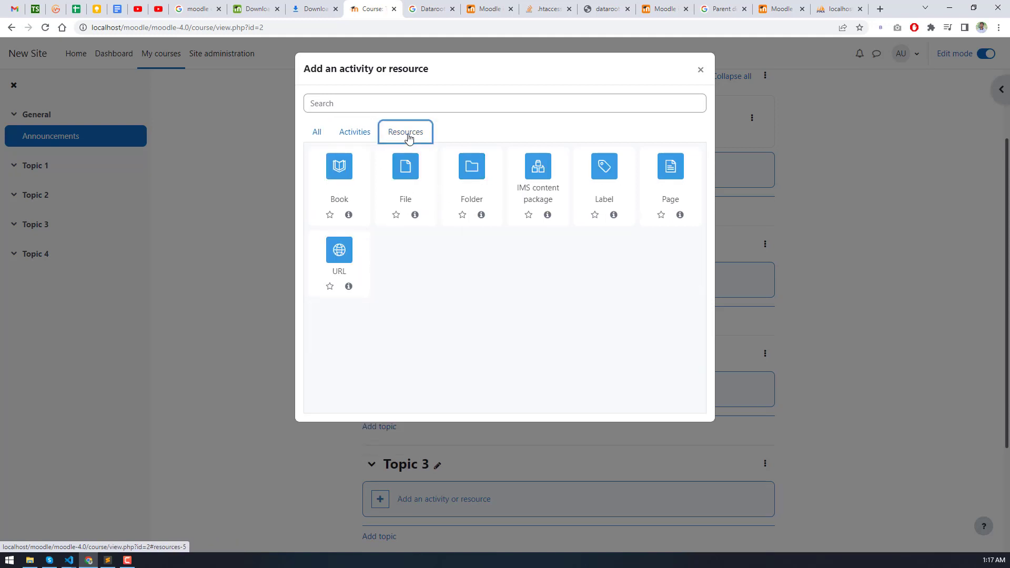
{"action": "left_click", "coordinate": [321, 135]}
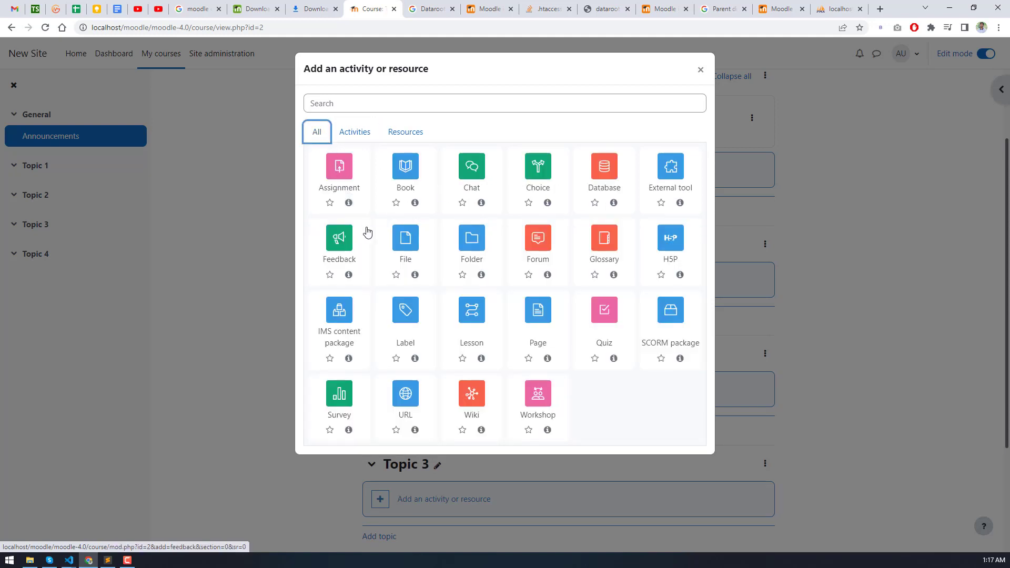
{"action": "left_click", "coordinate": [358, 134]}
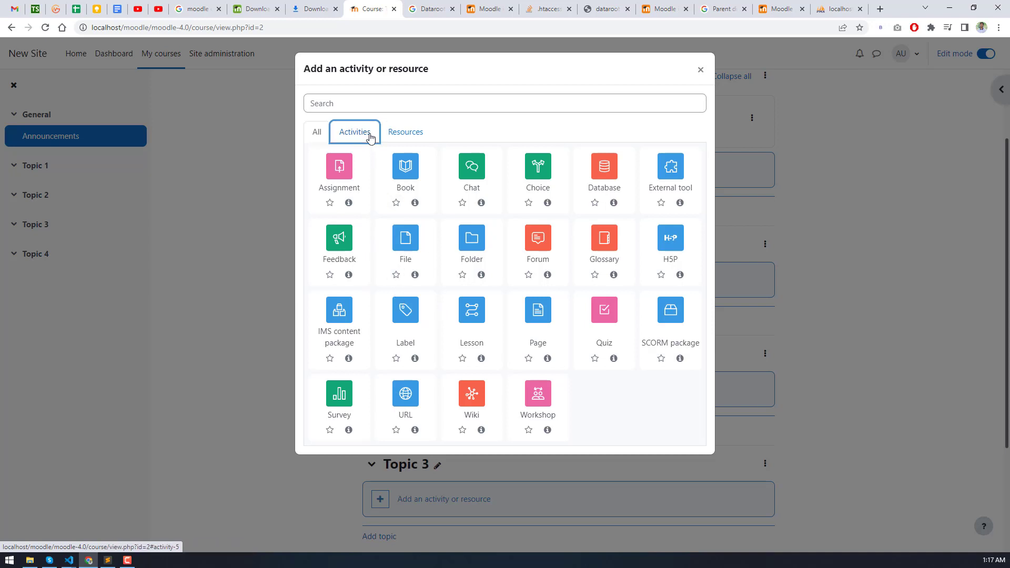
{"action": "left_click", "coordinate": [409, 138]}
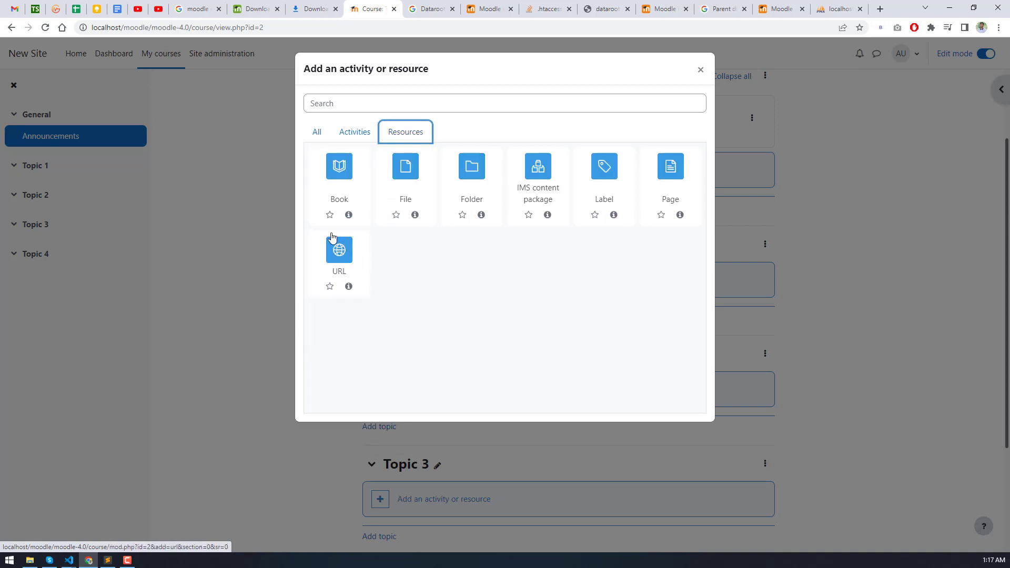
{"action": "left_click", "coordinate": [355, 132]}
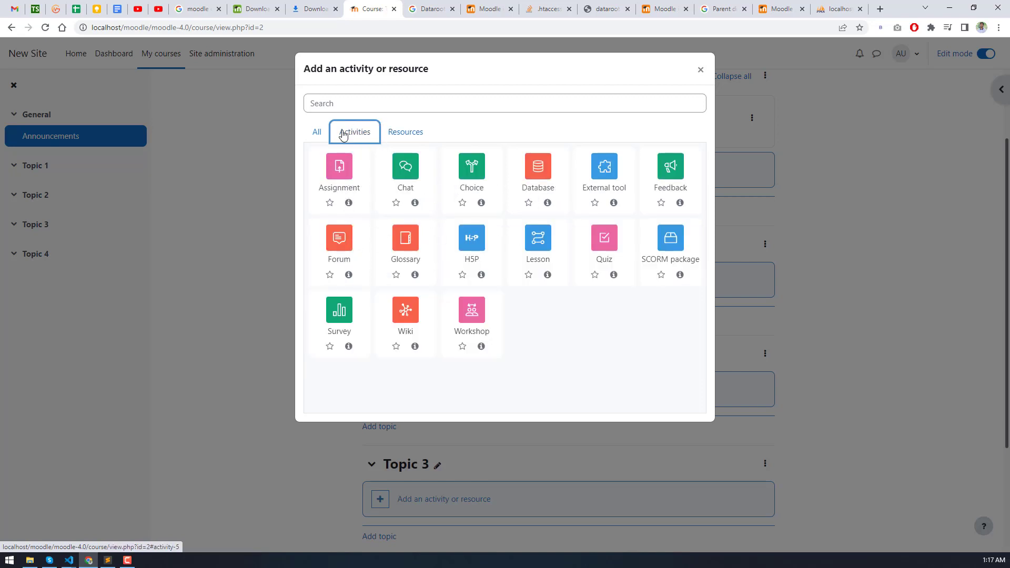
{"action": "left_click", "coordinate": [319, 133]}
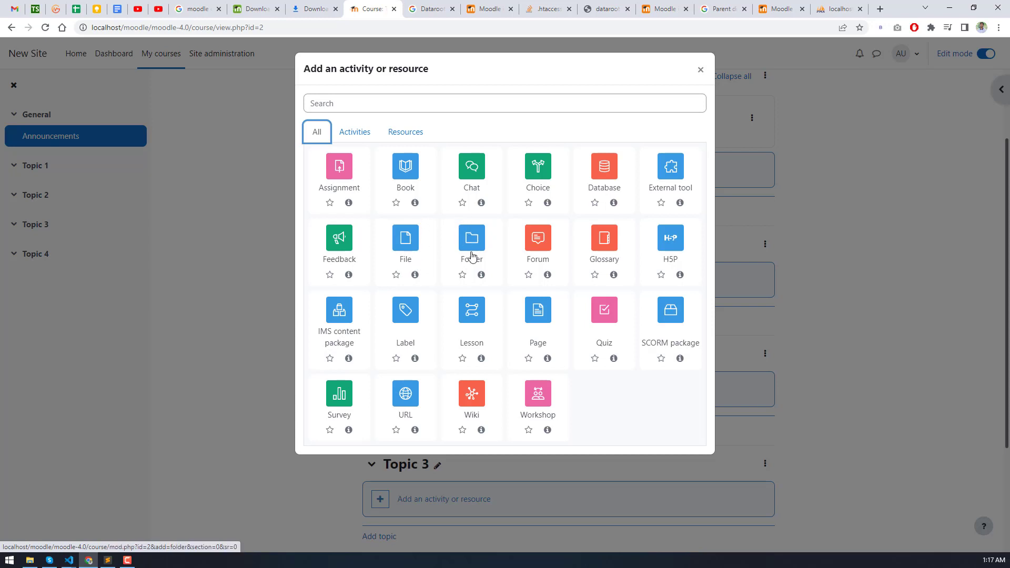
{"action": "left_click", "coordinate": [466, 317]}
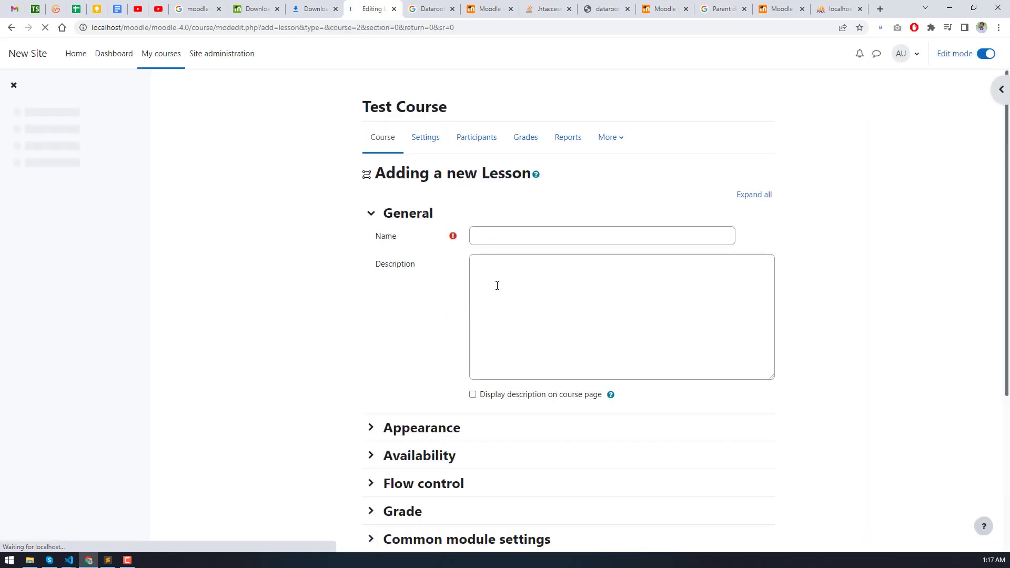
- Enter 'Test Lesson' as the new lesson's name
{"action": "left_click", "coordinate": [506, 244]}
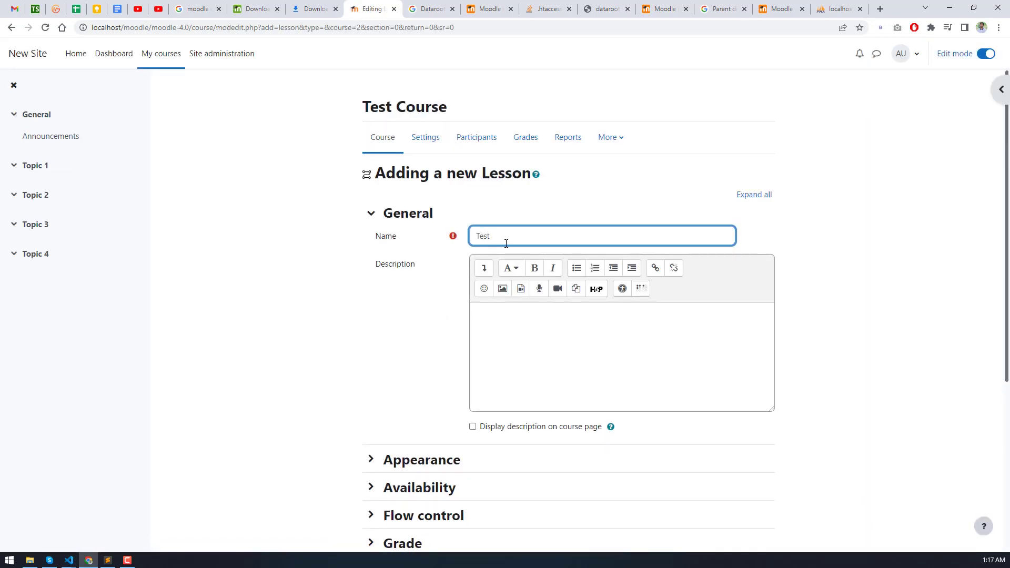
{"action": "double_click", "coordinate": [492, 177]}
{"action": "left_click_drag", "start_coordinate": [494, 176], "coordinate": [528, 246]}
{"action": "left_click", "coordinate": [445, 279]}
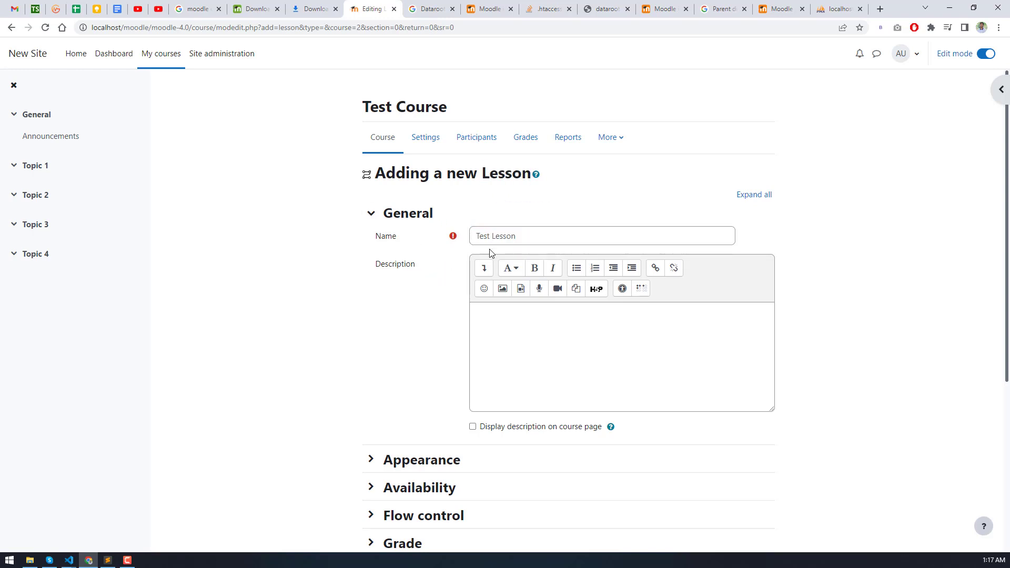
{"action": "left_click", "coordinate": [500, 235]}
{"action": "key", "text": "ctrl+a"}
- Give the lesson the description 'Test desc', expand Appearance, and save and display it
{"action": "left_click", "coordinate": [519, 341]}
{"action": "type", "text": "Test Lesson"}
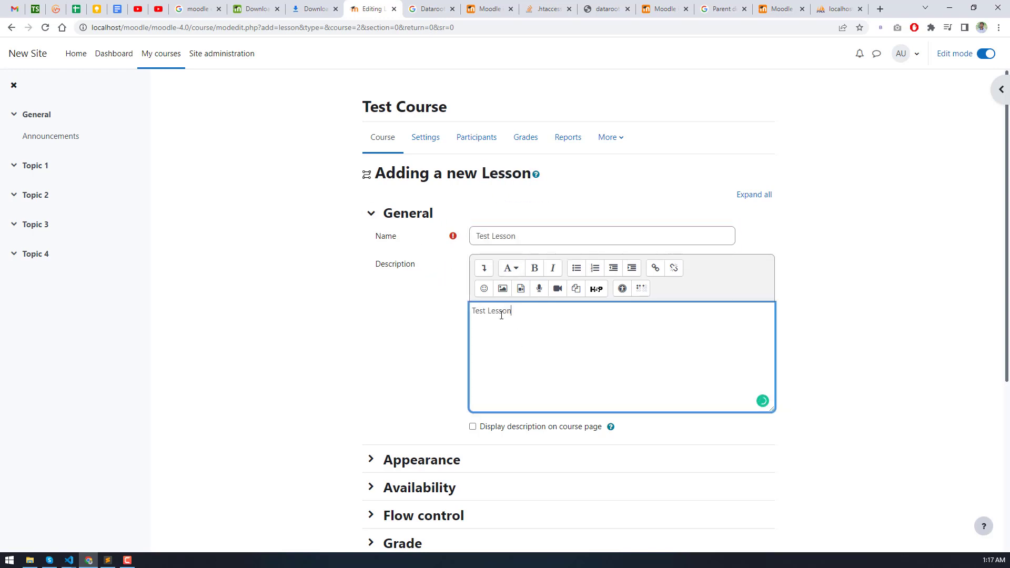
{"action": "double_click", "coordinate": [501, 315]}
{"action": "type", "text": "desc"}
{"action": "left_click", "coordinate": [421, 459]}
{"action": "scroll", "coordinate": [373, 410], "scroll_direction": "down", "scroll_amount": 6}
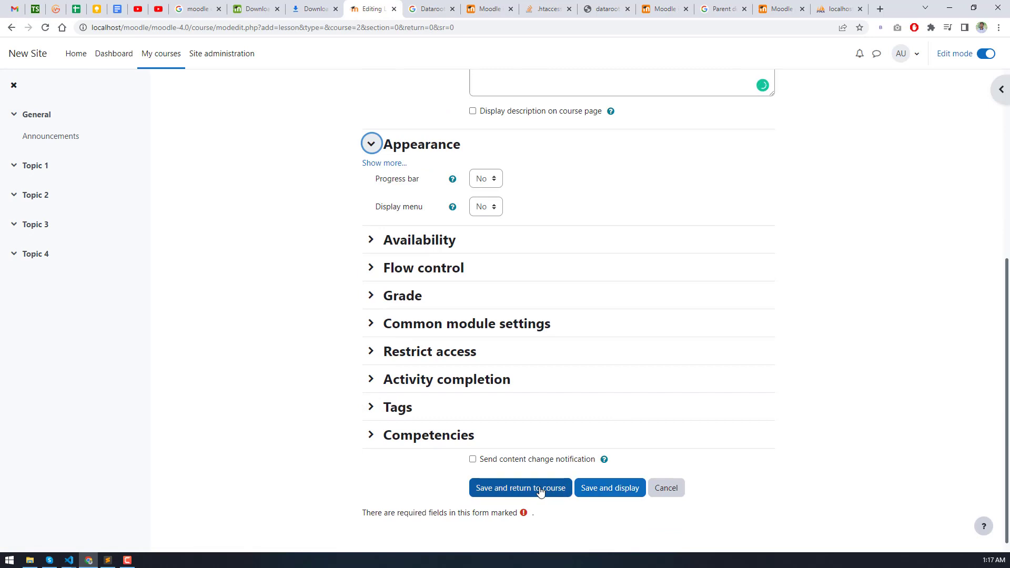
{"action": "left_click", "coordinate": [594, 490]}
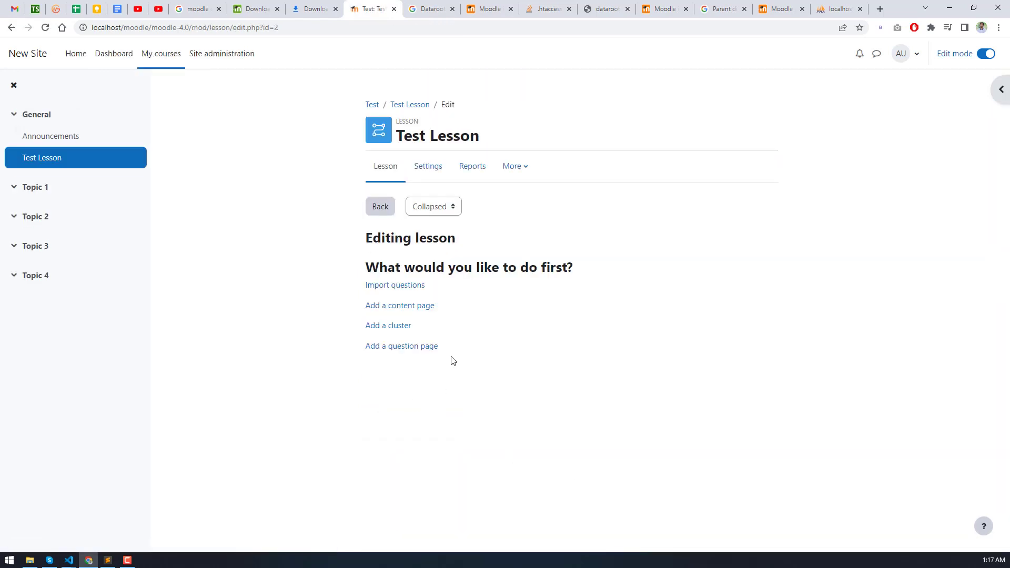
- View Test Lesson's Settings and Lesson tabs, then go to My courses
{"action": "left_click", "coordinate": [424, 166]}
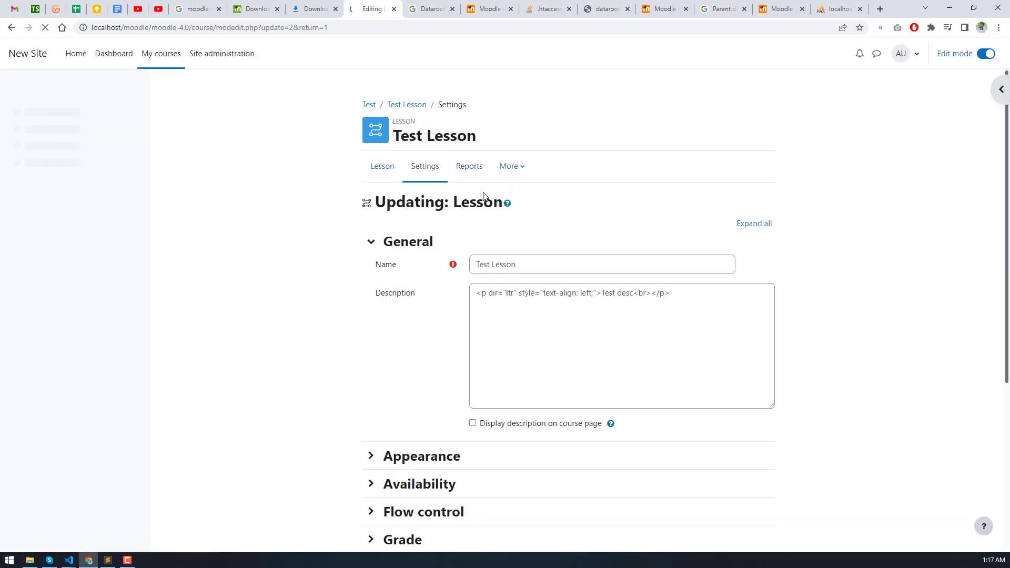
{"action": "left_click", "coordinate": [382, 167]}
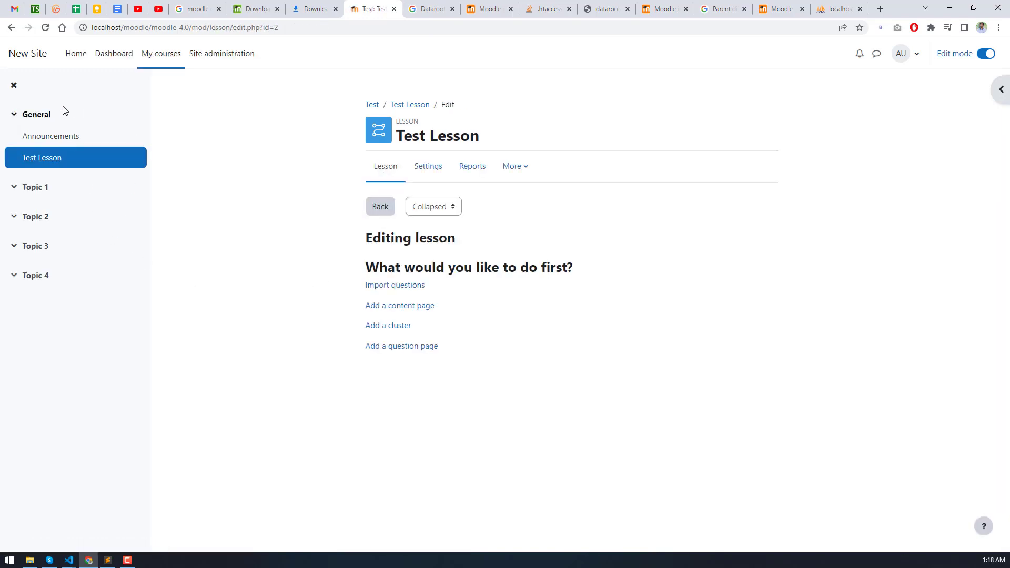
{"action": "left_click", "coordinate": [156, 53]}
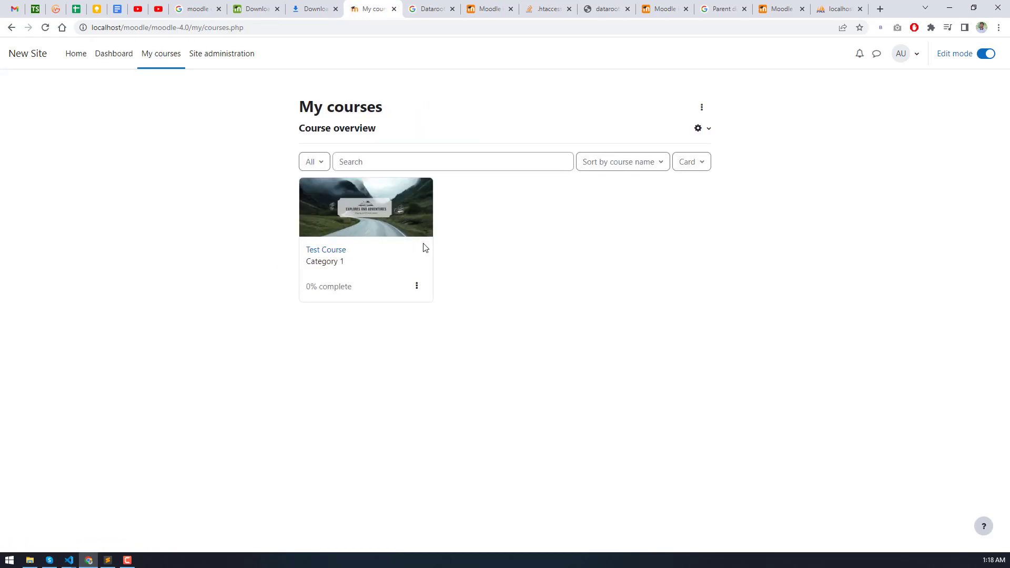
- Open Test Course from its card and scroll through its sections
{"action": "left_click", "coordinate": [417, 286]}
{"action": "left_click", "coordinate": [361, 264]}
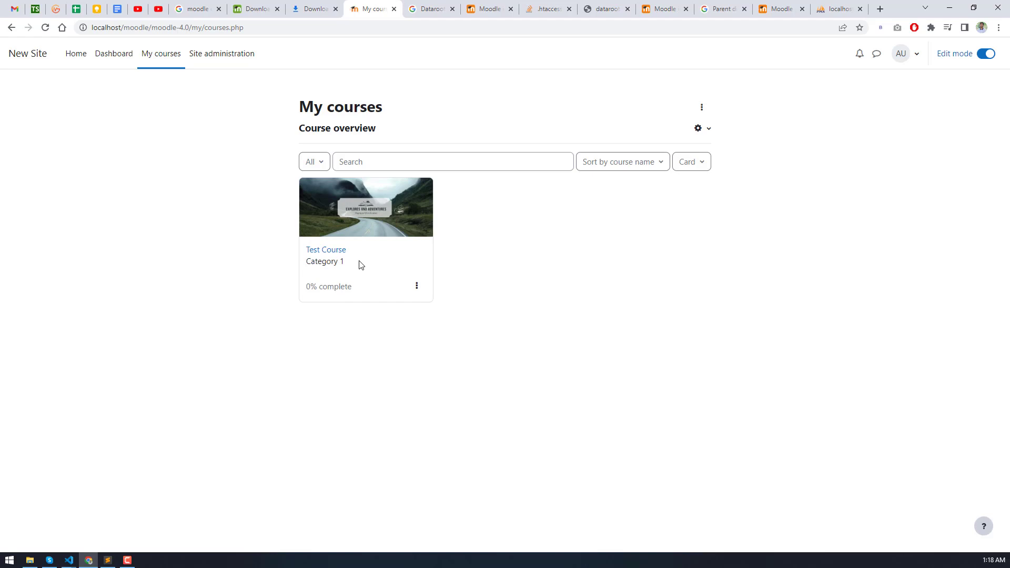
{"action": "left_click", "coordinate": [344, 226]}
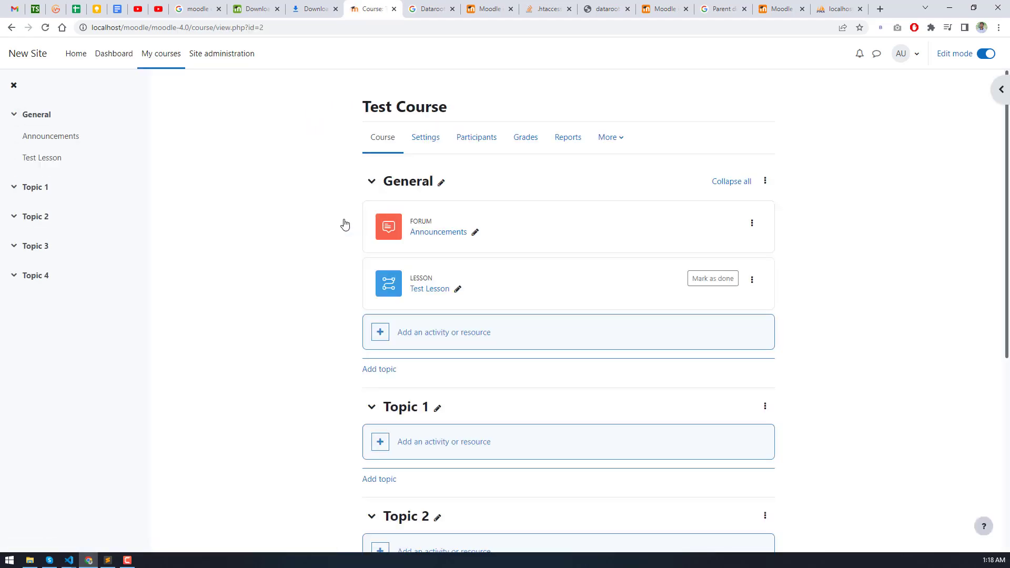
{"action": "scroll", "coordinate": [345, 229], "scroll_direction": "down", "scroll_amount": 6}
{"action": "scroll", "coordinate": [347, 248], "scroll_direction": "up", "scroll_amount": 6}
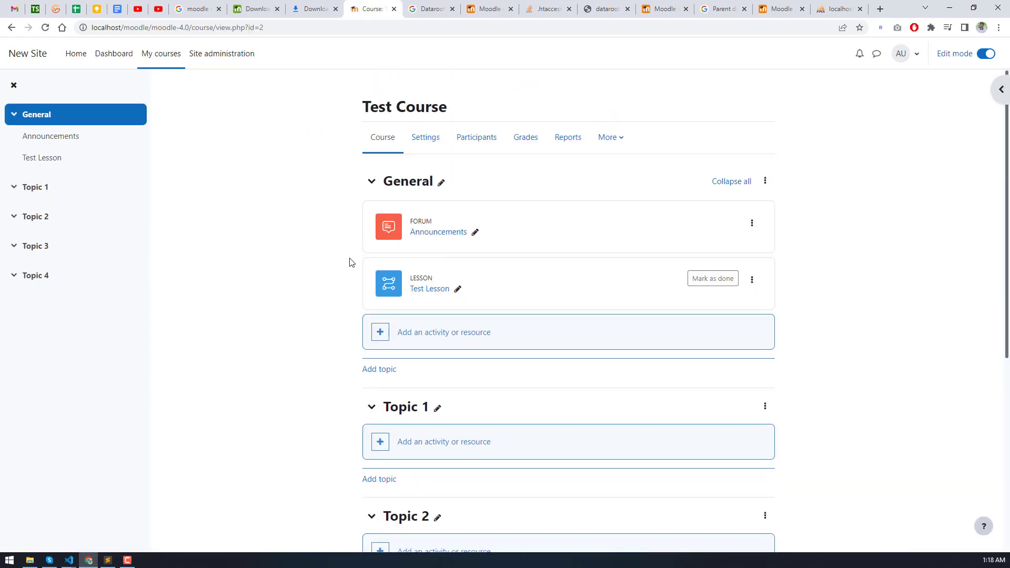
{"action": "scroll", "coordinate": [351, 263], "scroll_direction": "down", "scroll_amount": 6}
{"action": "scroll", "coordinate": [347, 271], "scroll_direction": "up", "scroll_amount": 6}
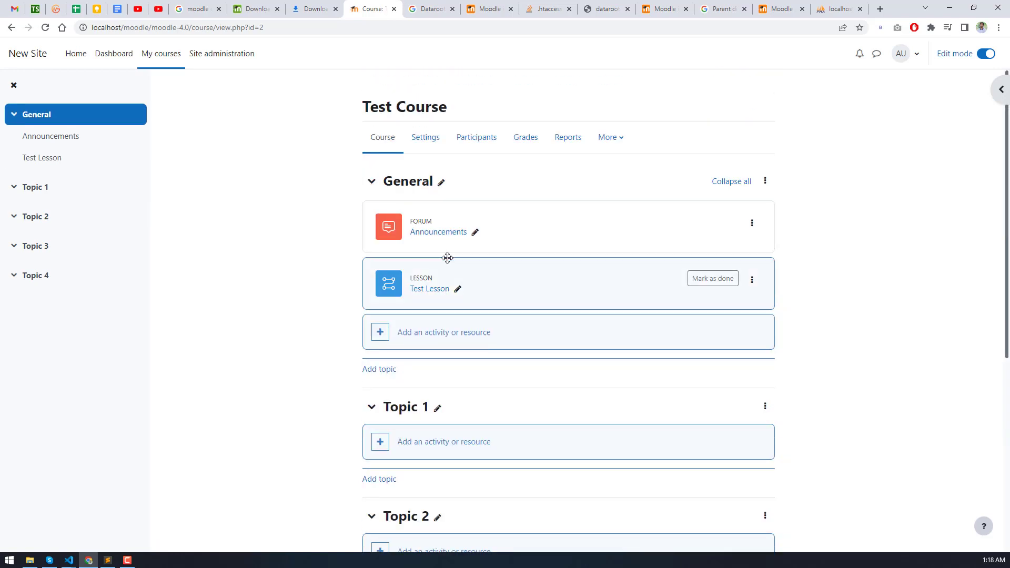
- Switch off Edit mode, open Test Lesson, then return to the site Home page
{"action": "left_click", "coordinate": [989, 54]}
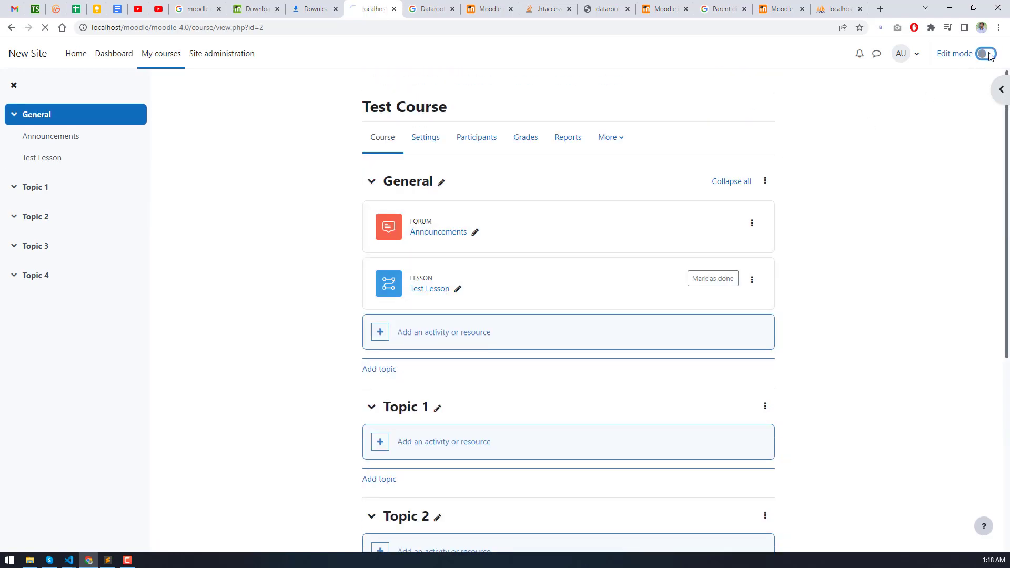
{"action": "left_click", "coordinate": [435, 289]}
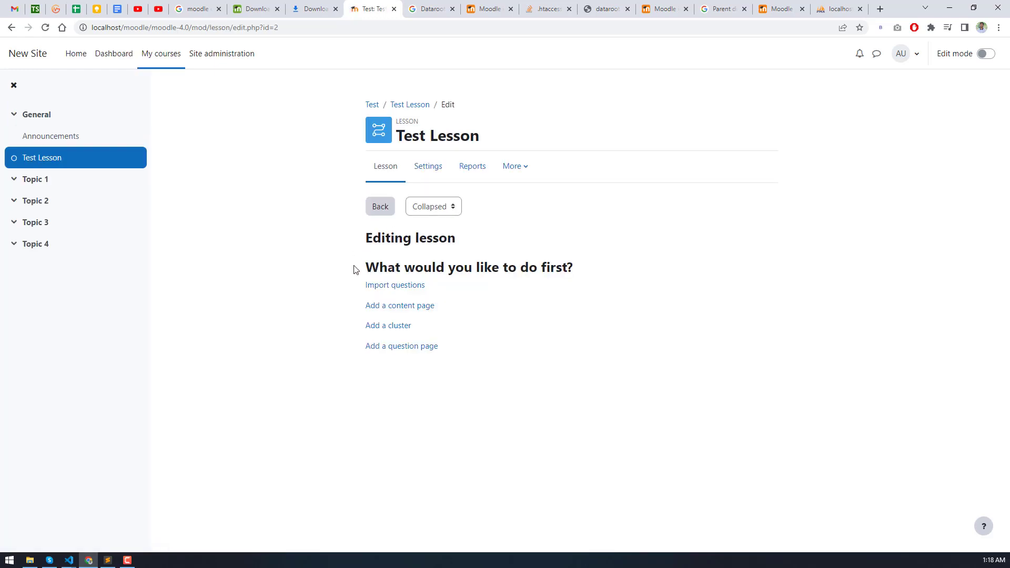
{"action": "left_click", "coordinate": [74, 56]}
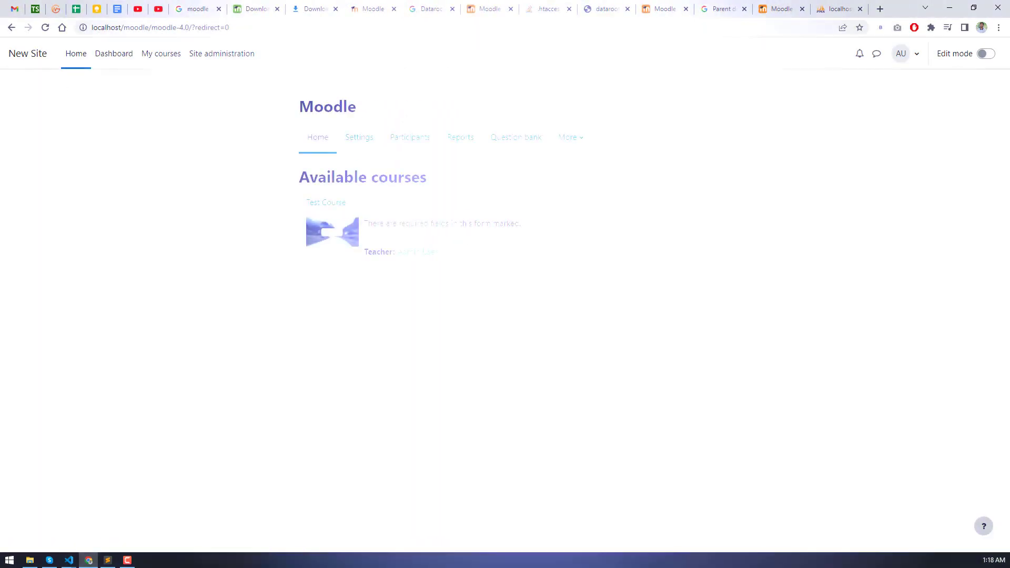